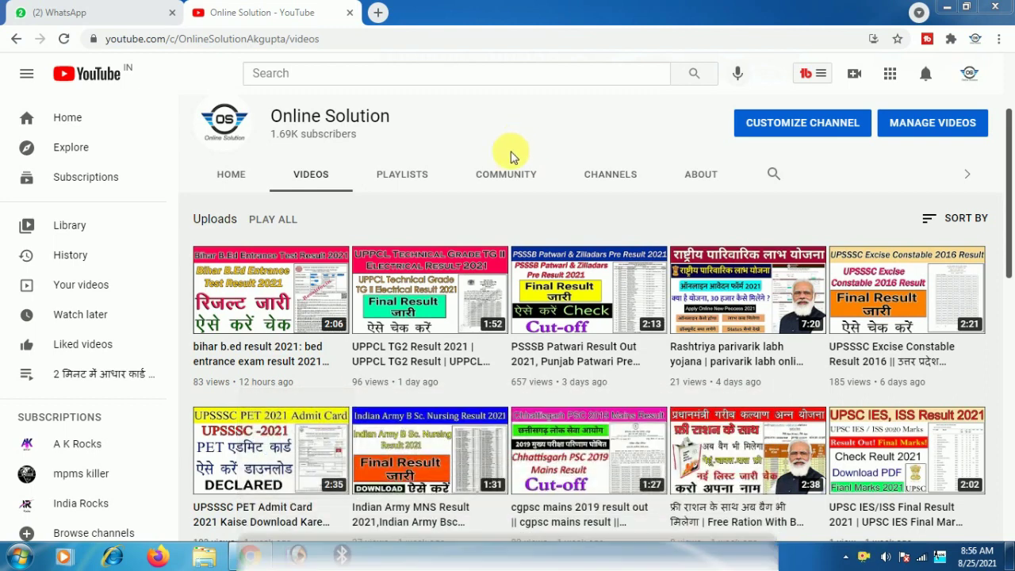
- Load dbrau.org.in in a new tab by typing 'db' and accepting the suggestion
click(377, 13)
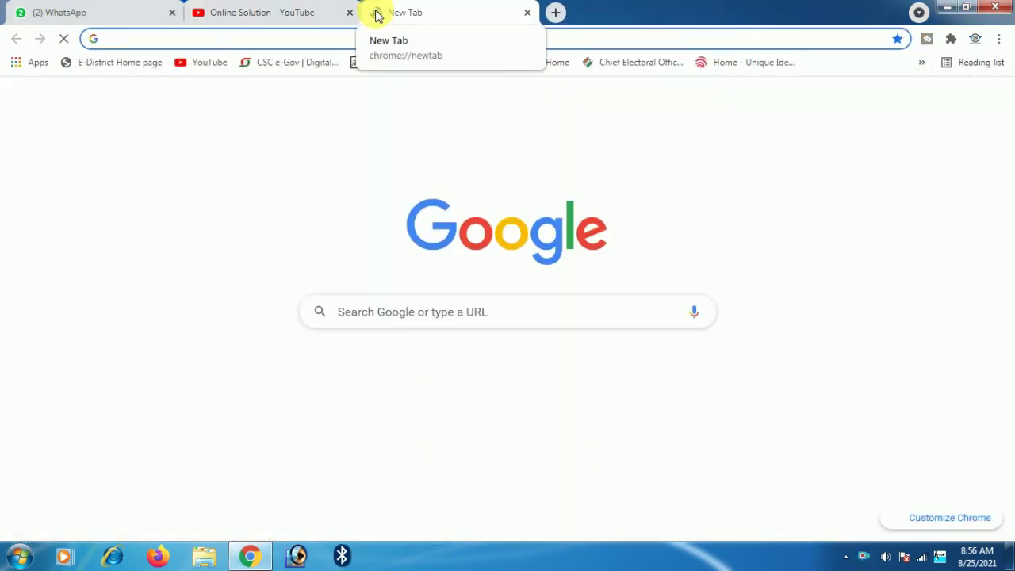
text(db)
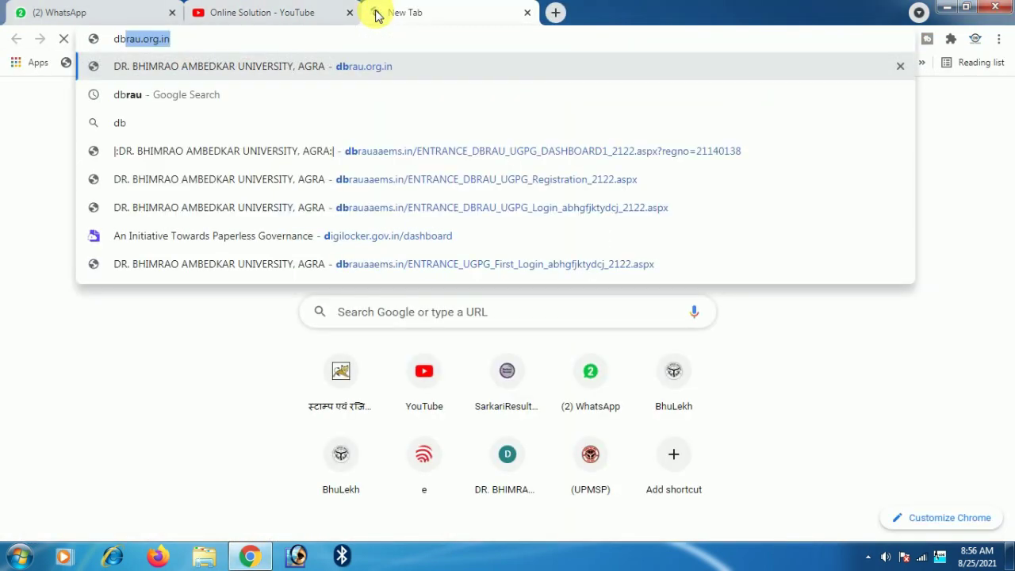
key(Return)
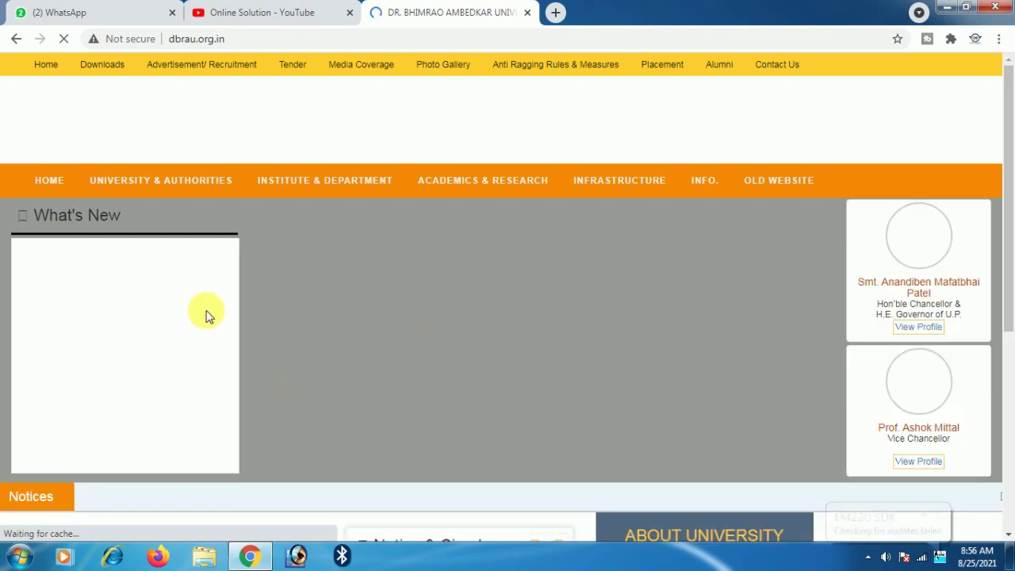
- Go through Admission and Admission-2021-22 registration to the Applicant Registration (UG) form
scroll(137, 287, down, 2)
scroll(137, 287, down, 3)
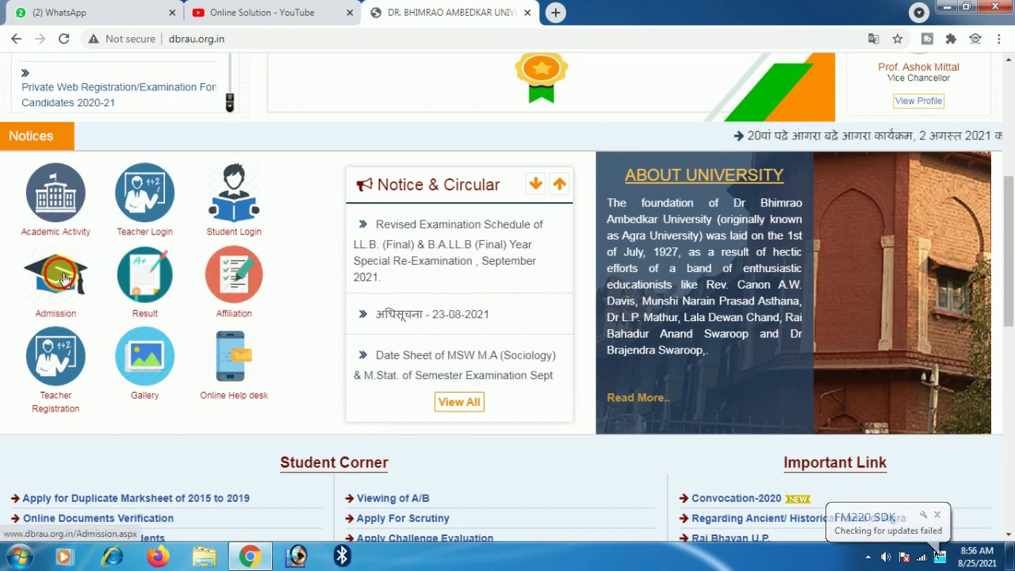
click(62, 269)
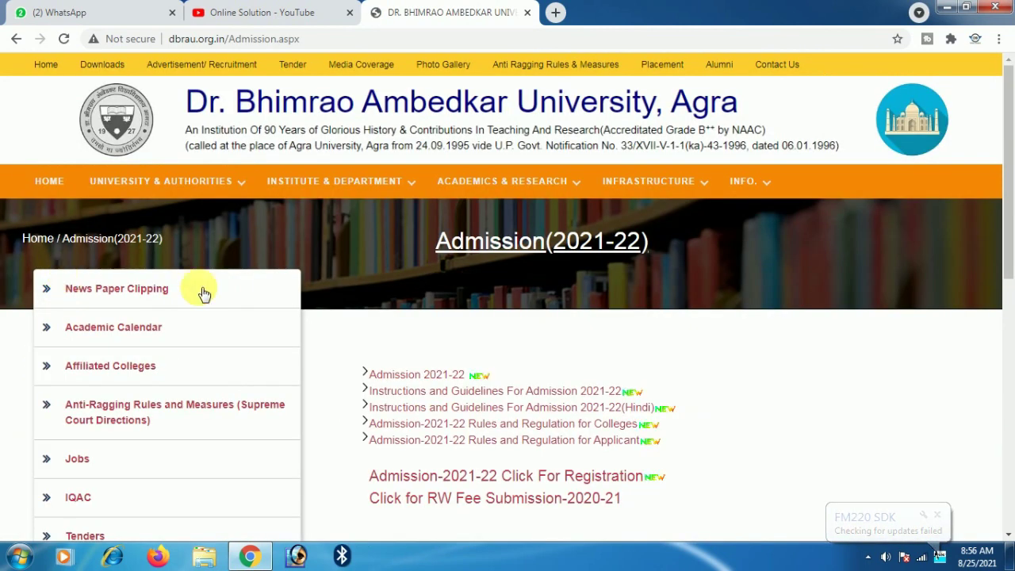
scroll(390, 335, down, 2)
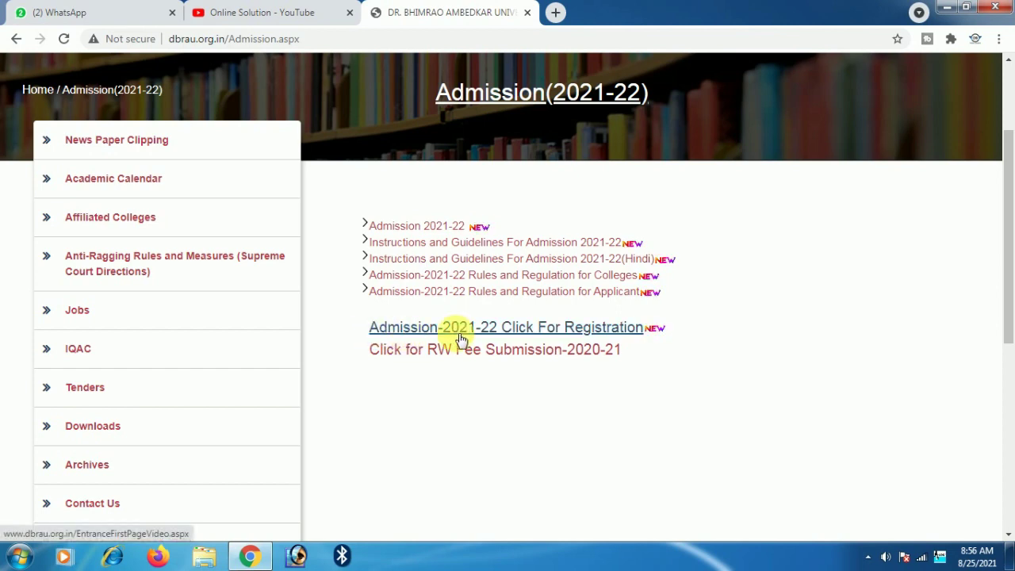
click(558, 332)
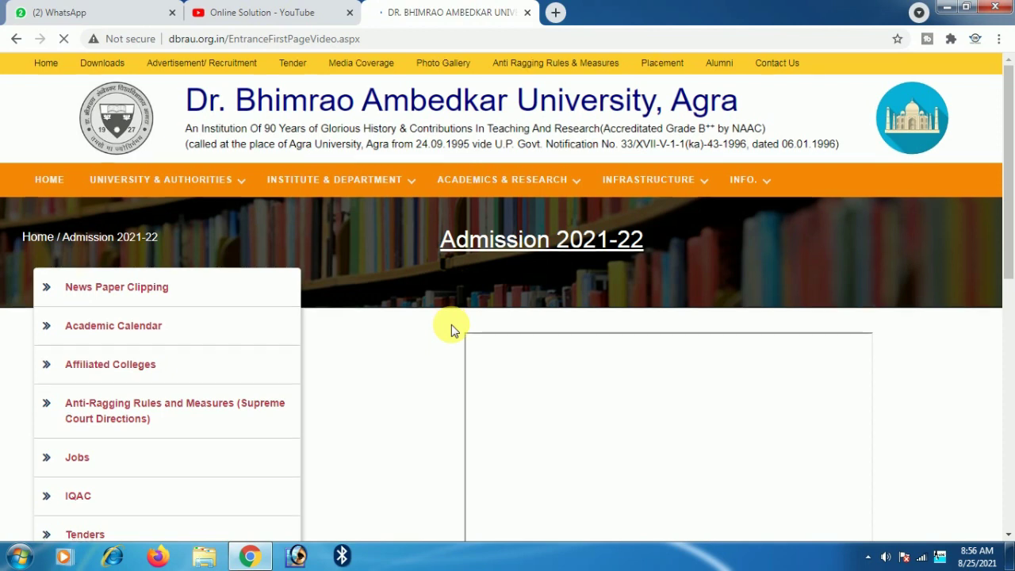
scroll(381, 318, down, 3)
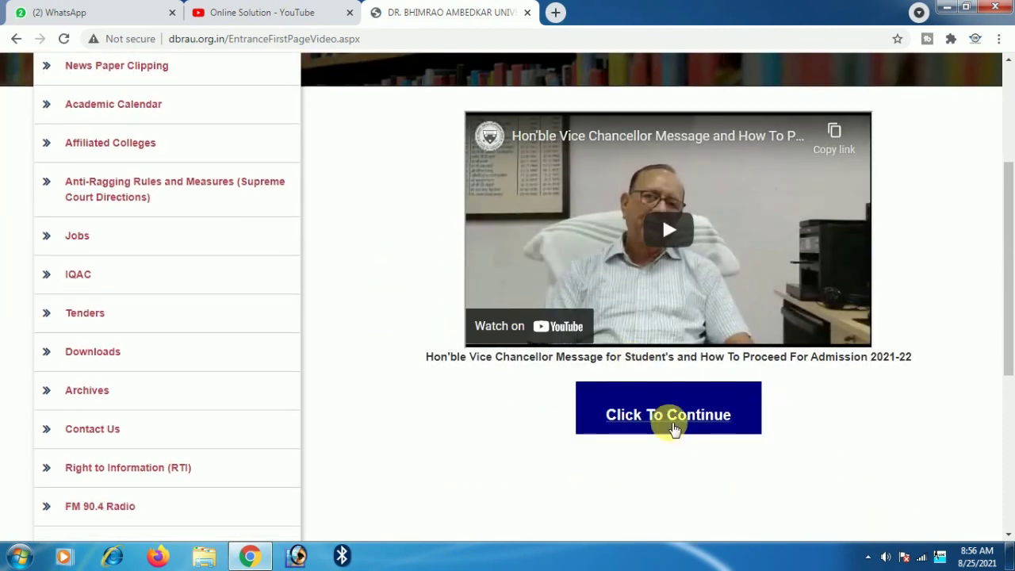
click(680, 420)
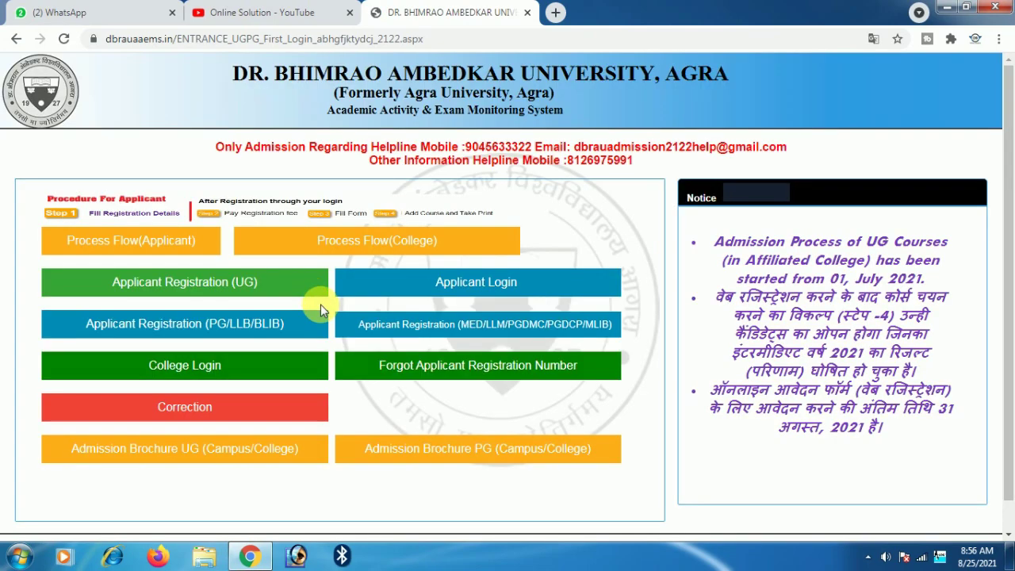
click(147, 292)
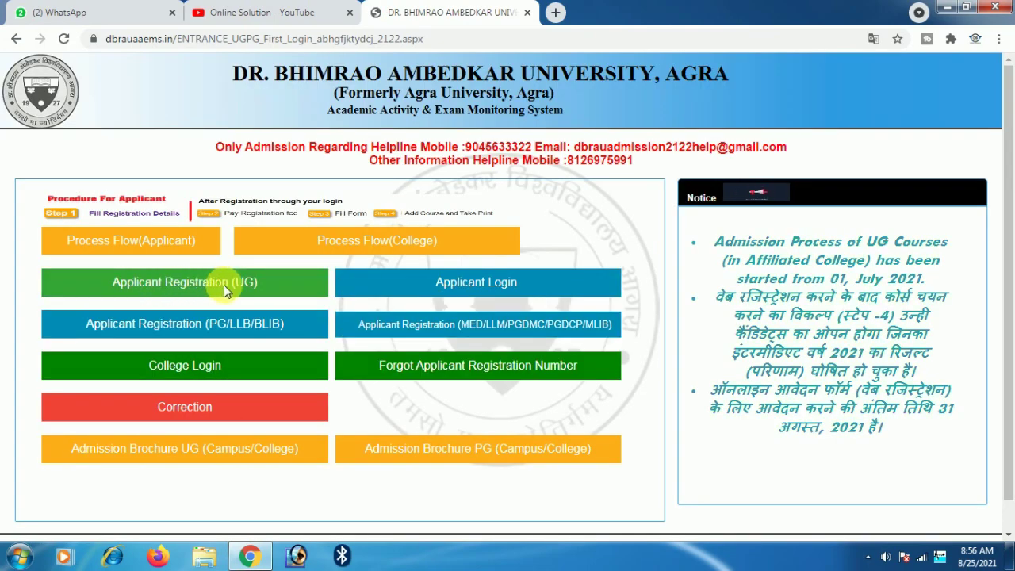
click(224, 287)
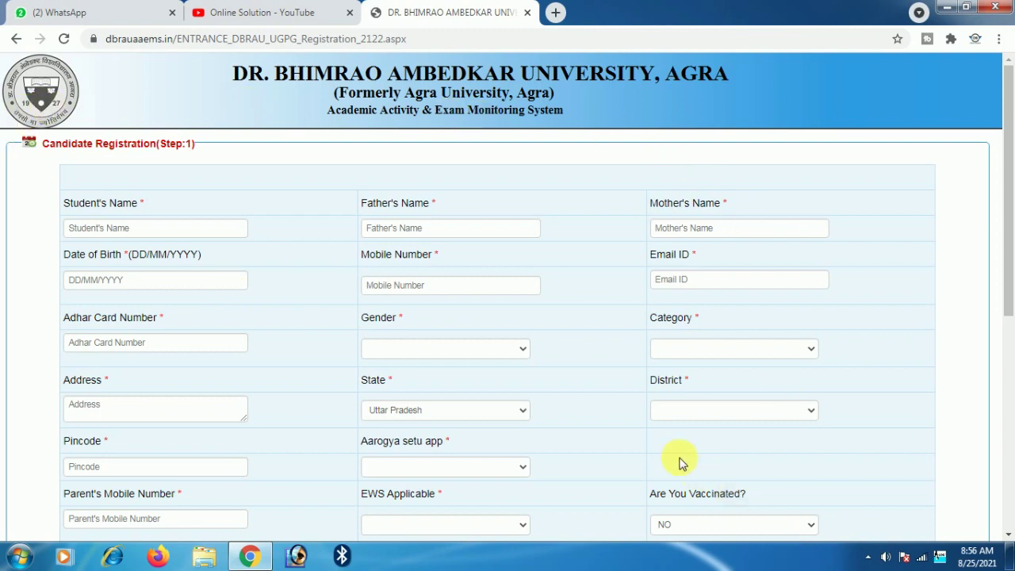
- Enter the student's, father's and mother's full names in their name fields
scroll(671, 460, down, 5)
scroll(369, 399, up, 5)
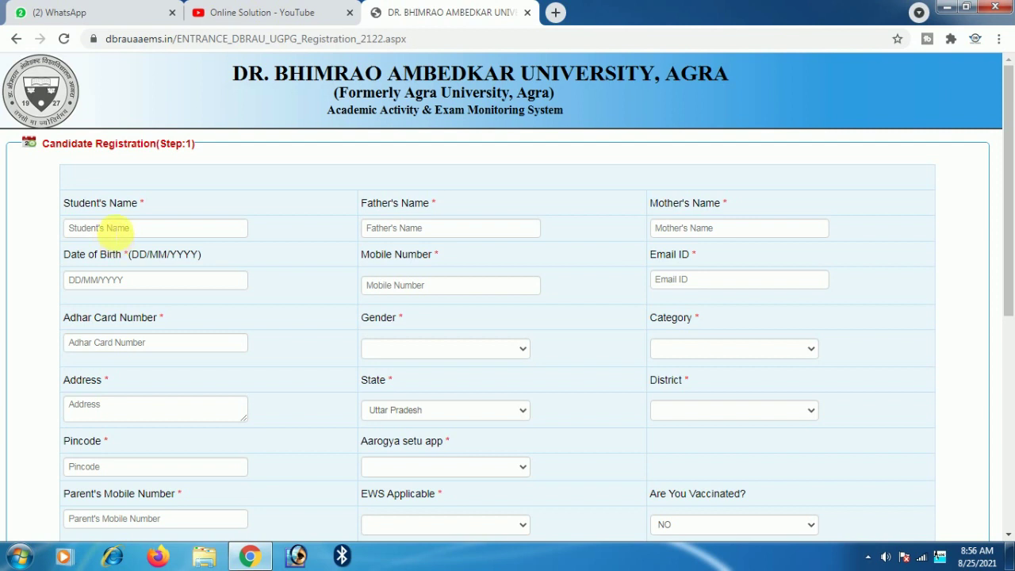
click(125, 228)
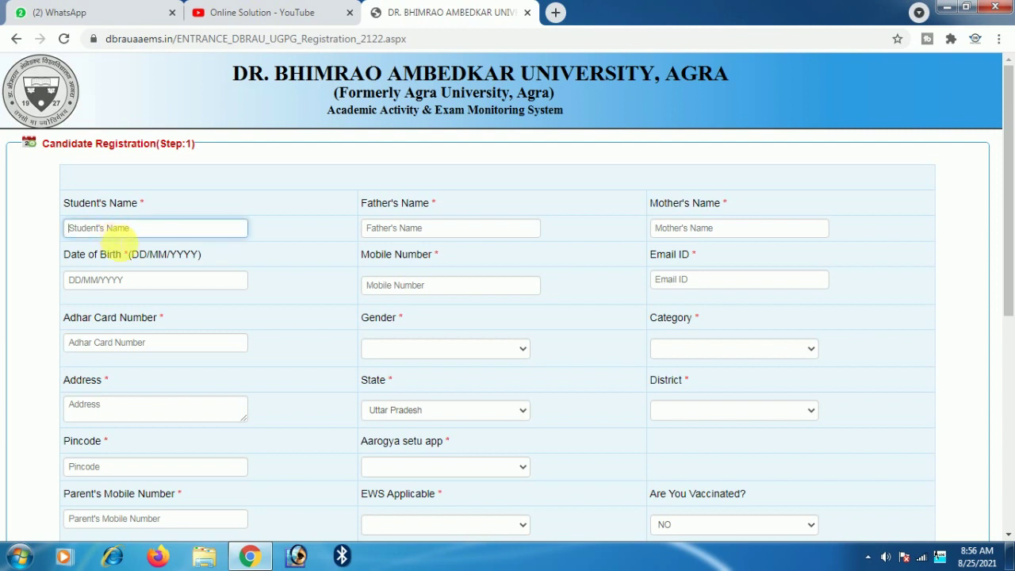
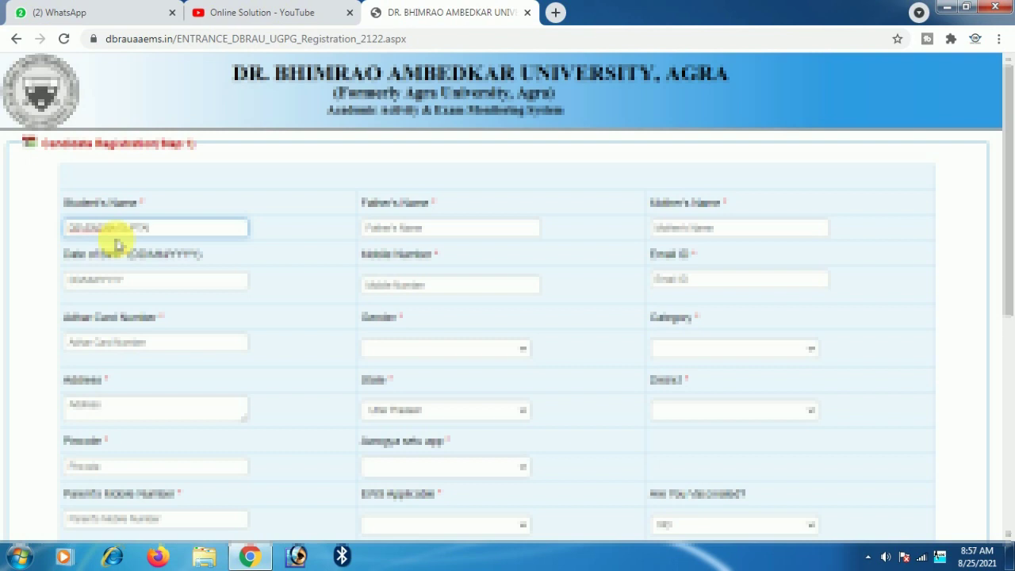
click(449, 231)
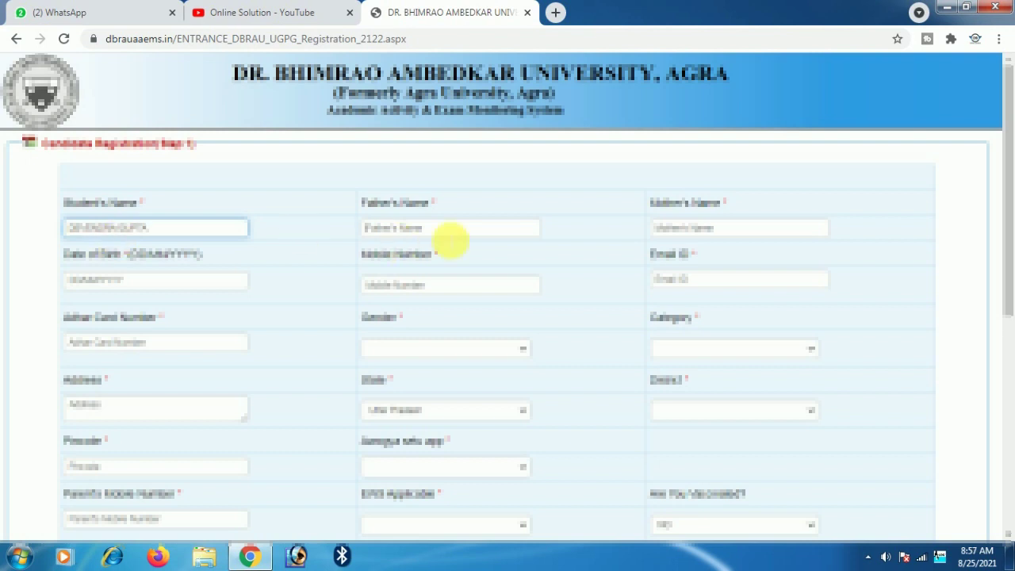
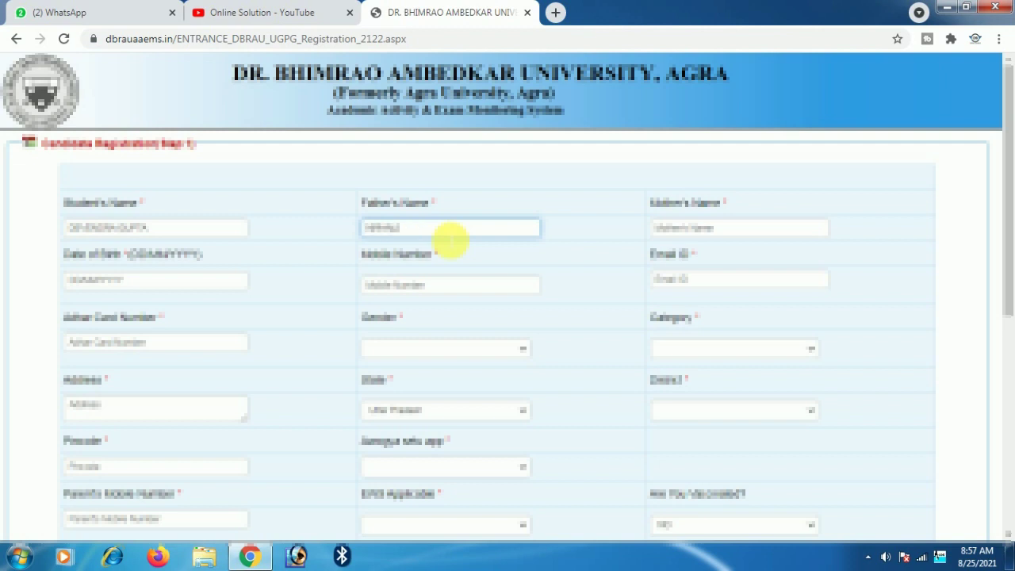
click(686, 231)
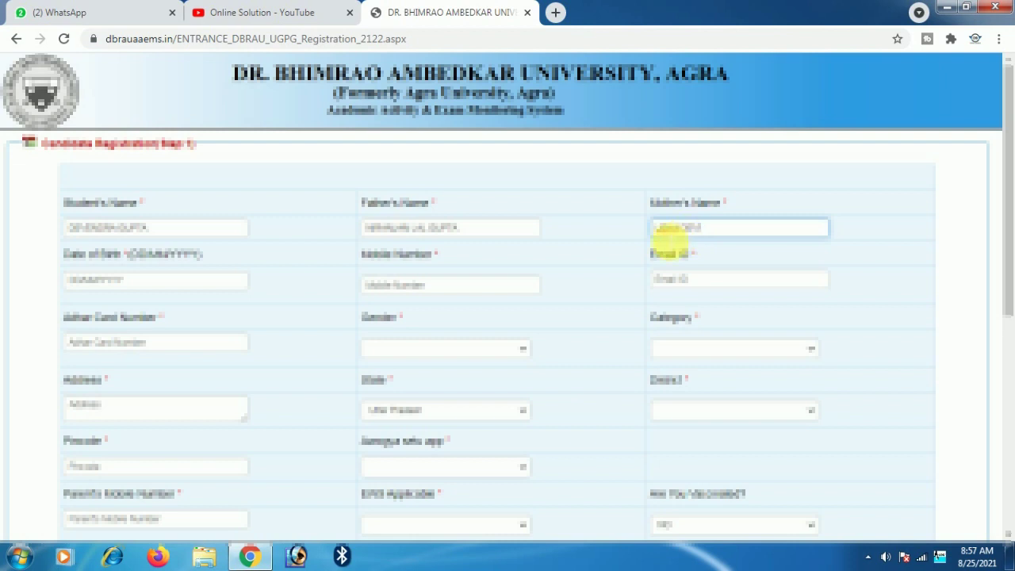
- Replace the date of birth and enter the candidate's mobile number
click(145, 282)
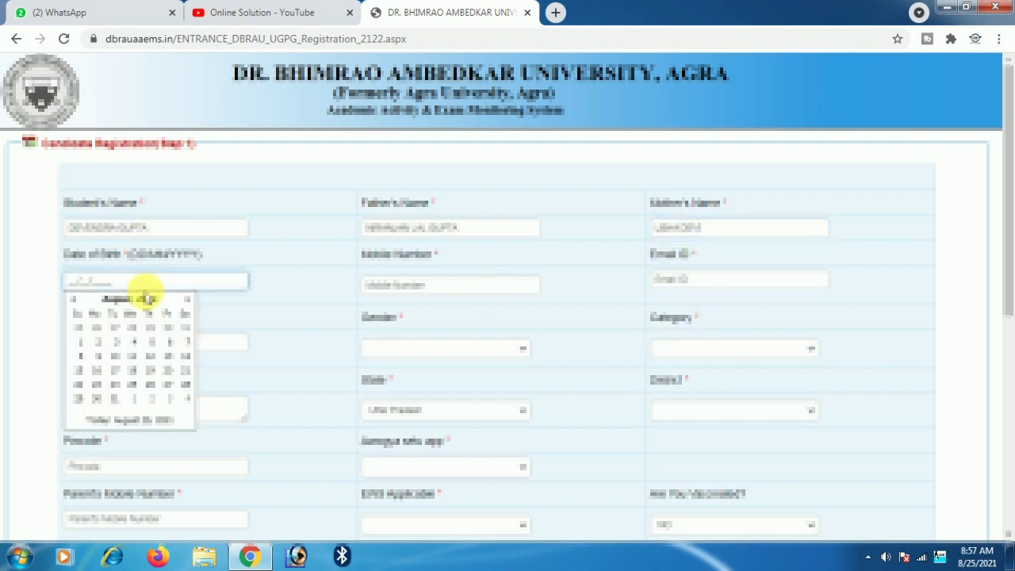
drag(115, 279, 4, 289)
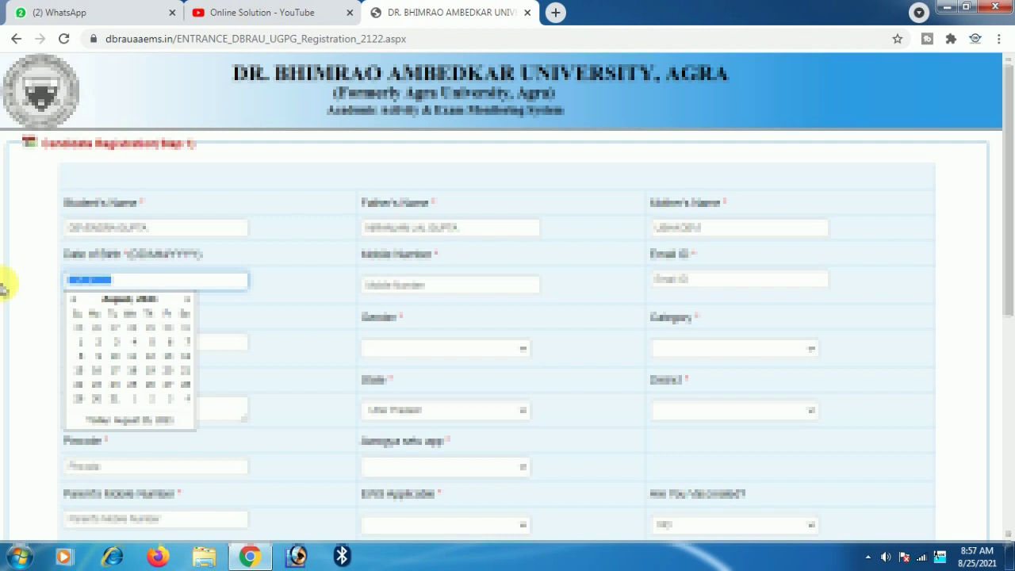
key(BackSpace)
text(10320)
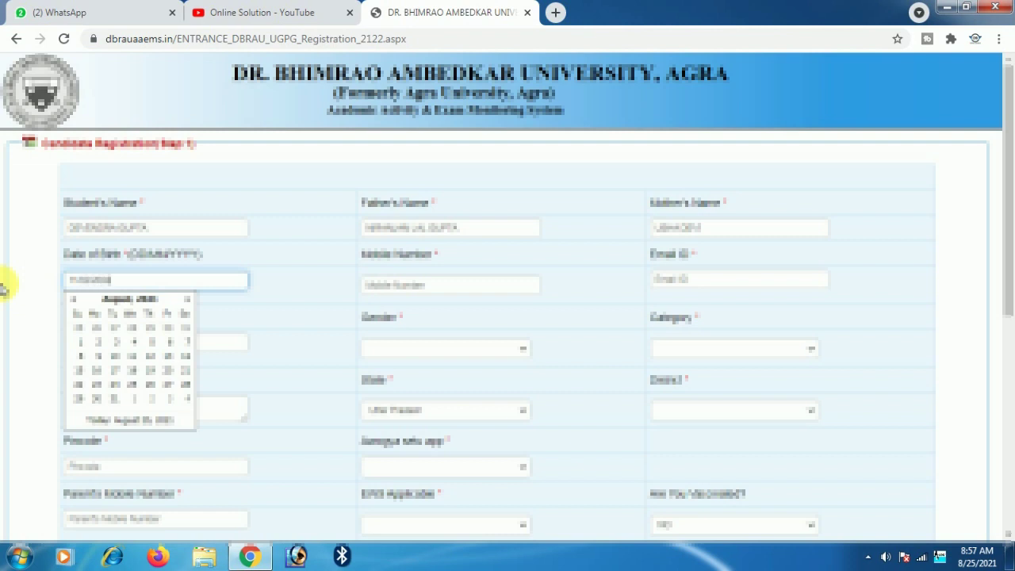
click(437, 286)
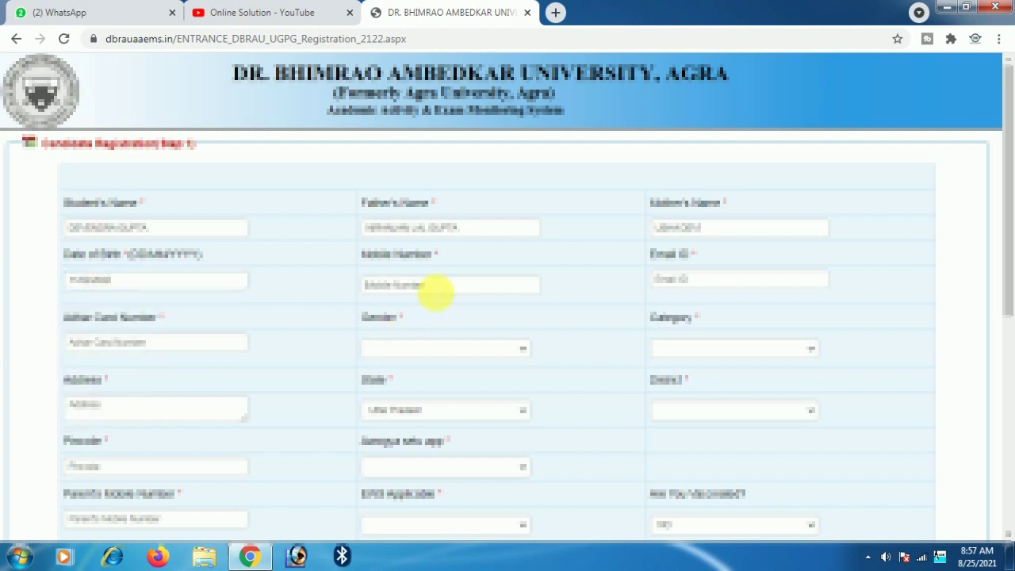
text(93582)
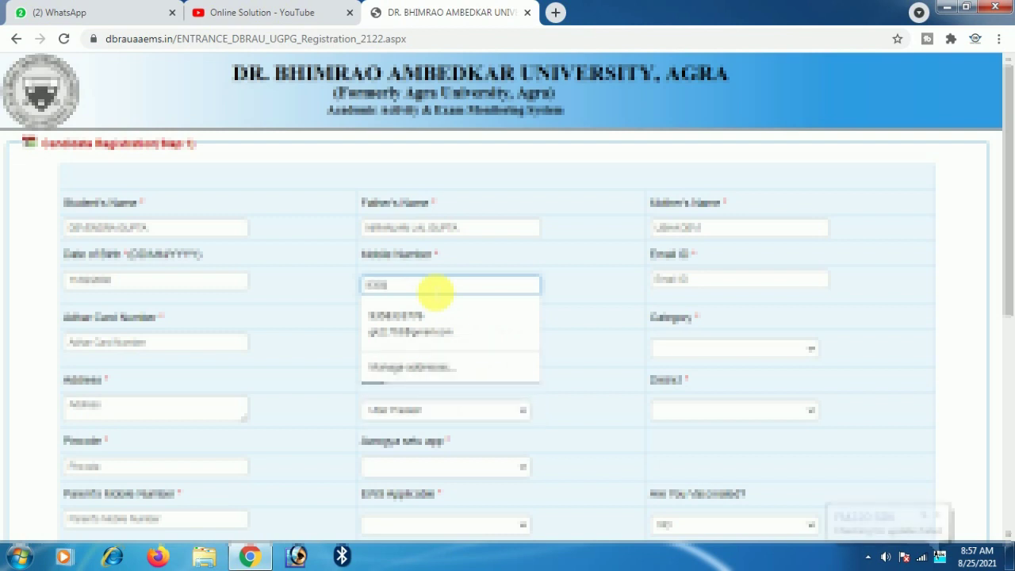
text(787)
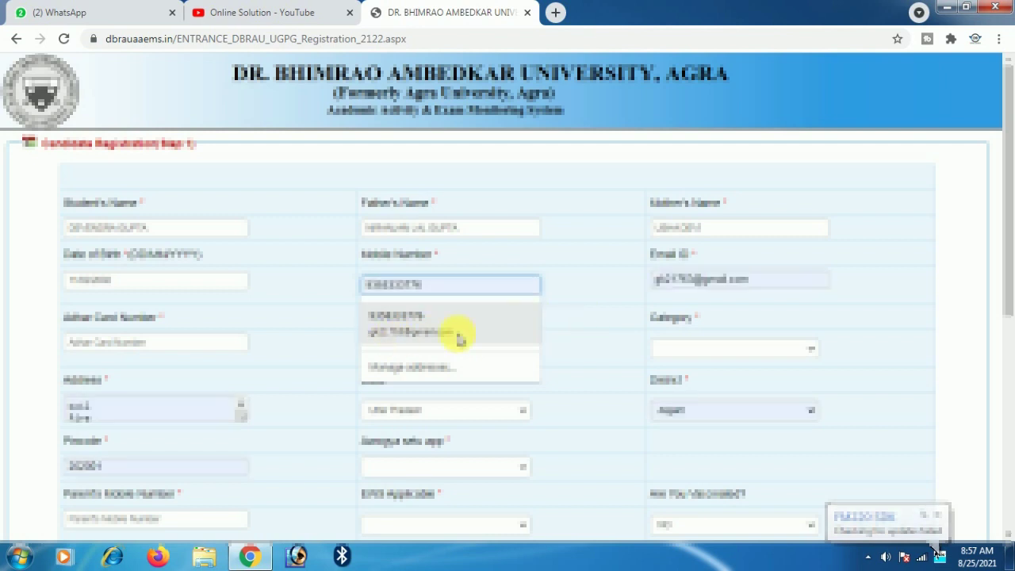
- Enter the candidate's Gmail address, fixing a typo, and type the Aadhaar card number
click(733, 281)
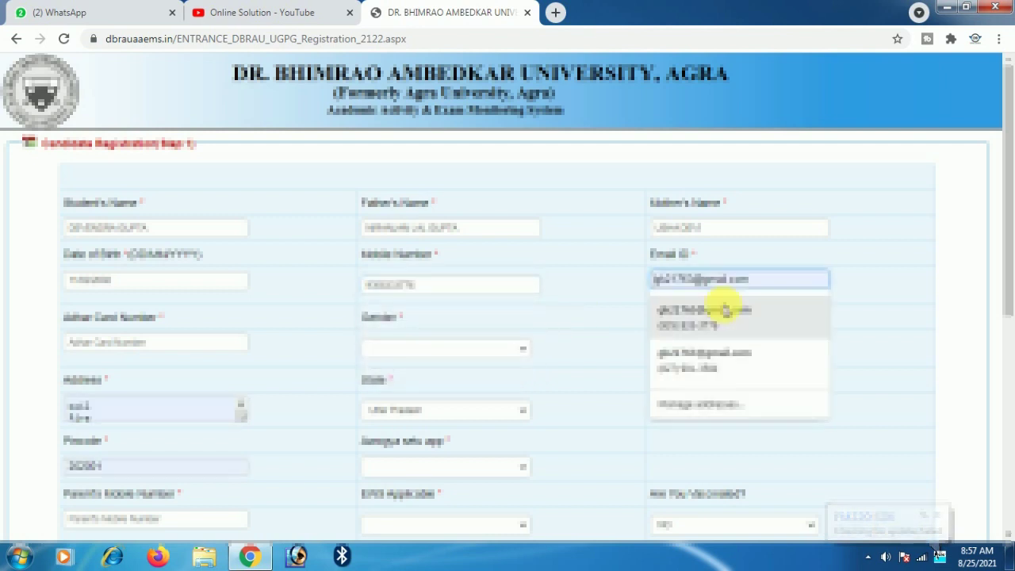
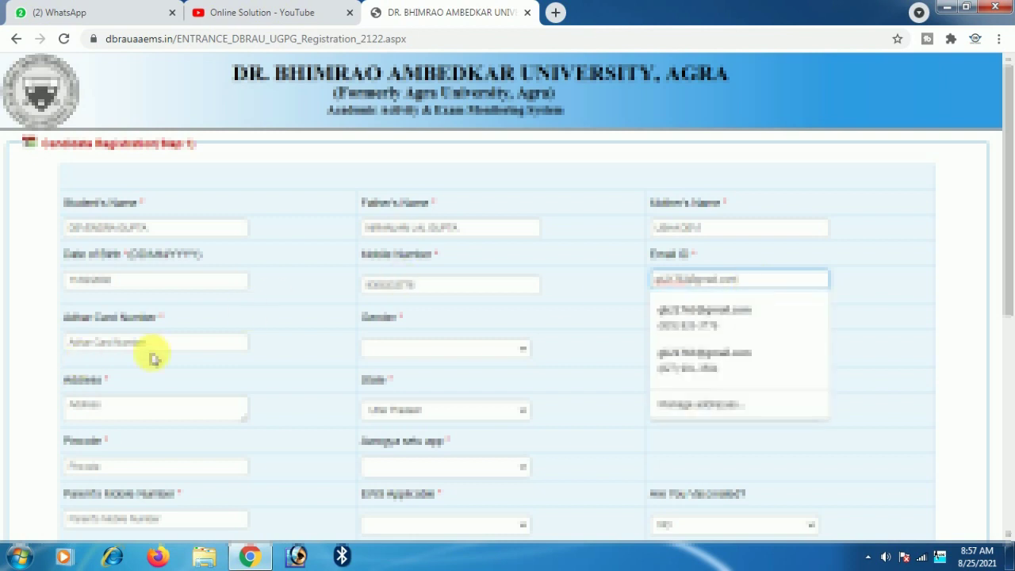
click(158, 345)
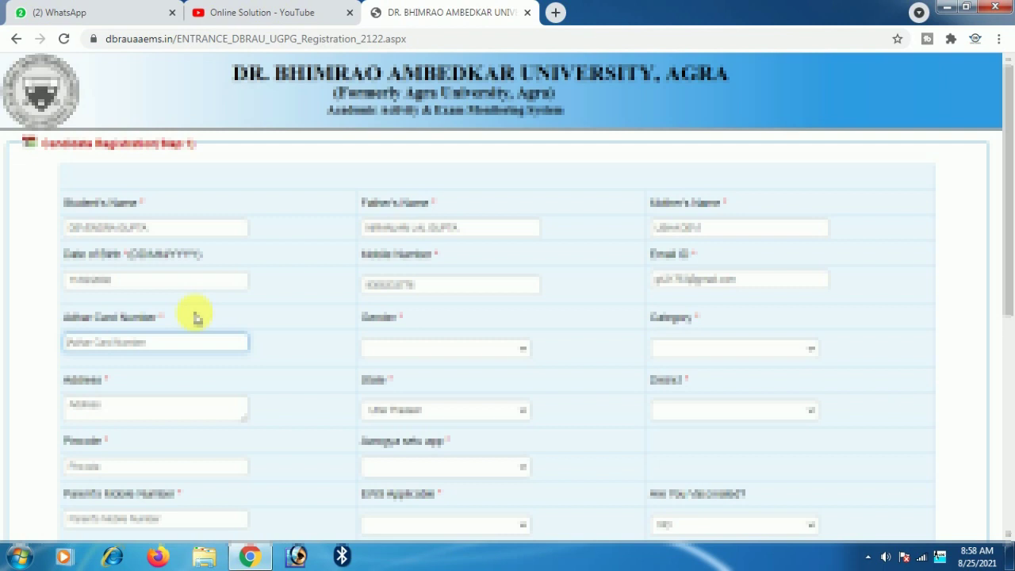
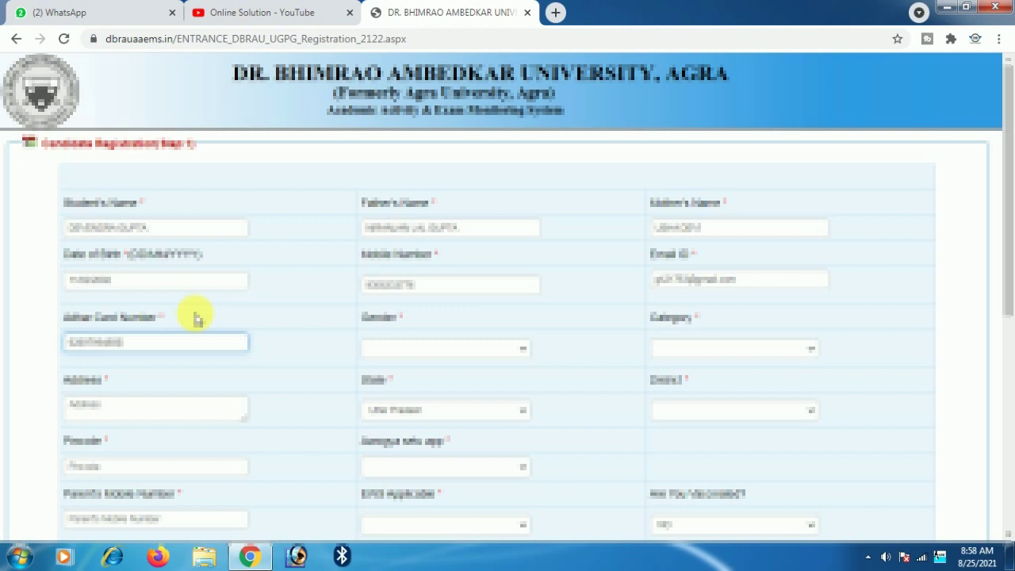
- Set Gender to MALE and Category to General, and type the candidate's address
click(460, 349)
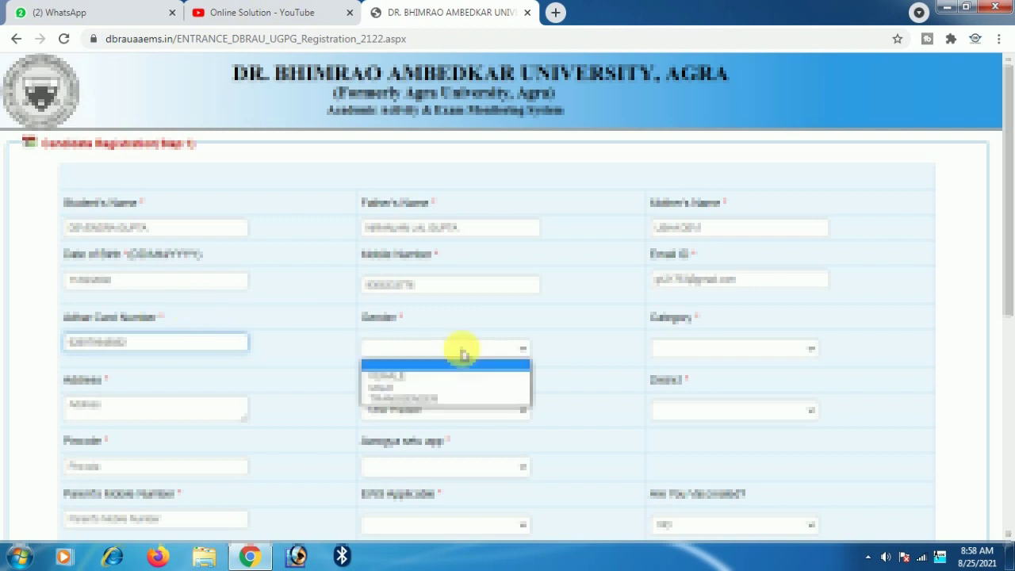
click(404, 389)
click(691, 351)
click(691, 378)
click(154, 417)
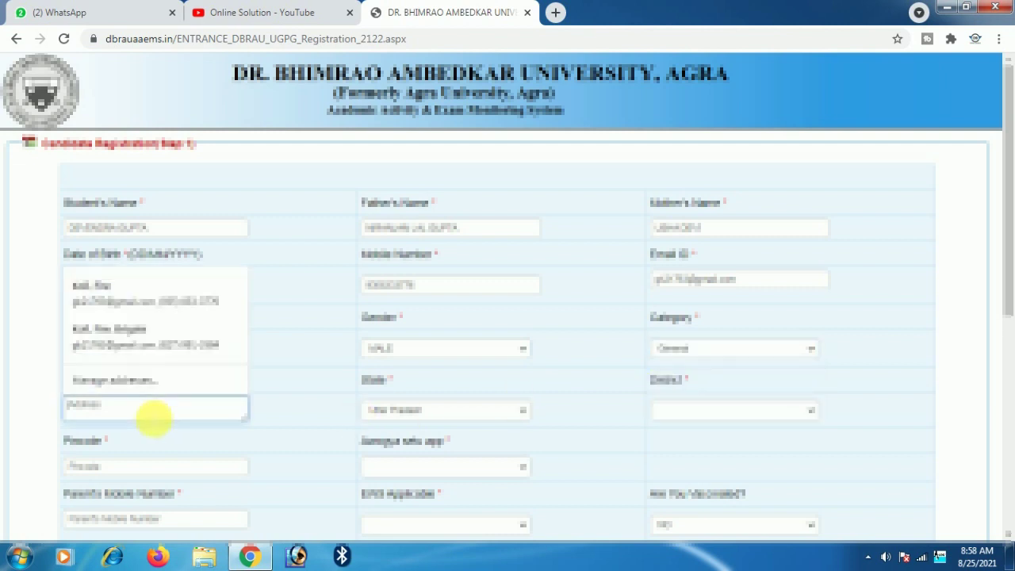
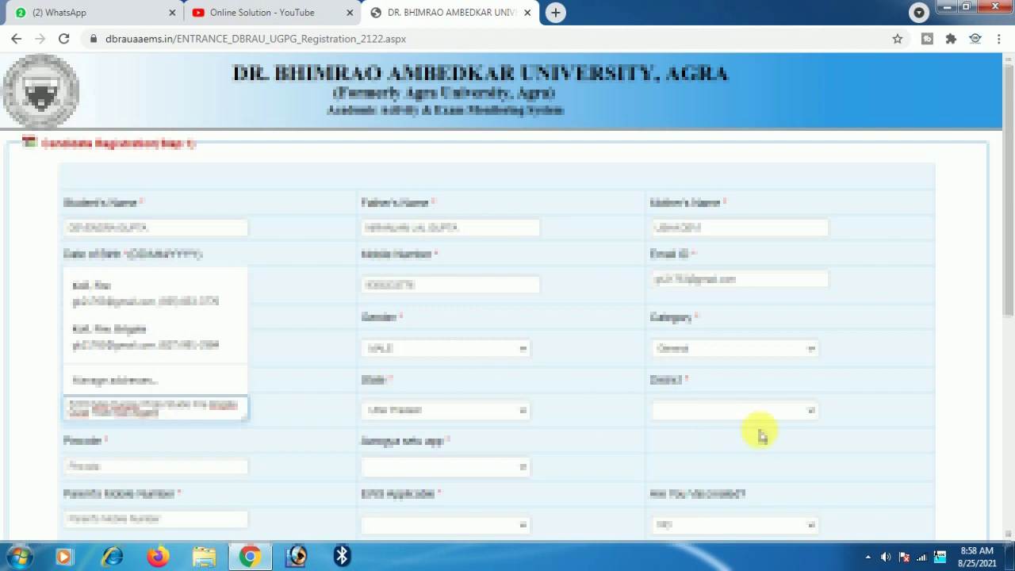
- Choose Agra as the district and enter the pincode
click(727, 411)
click(702, 226)
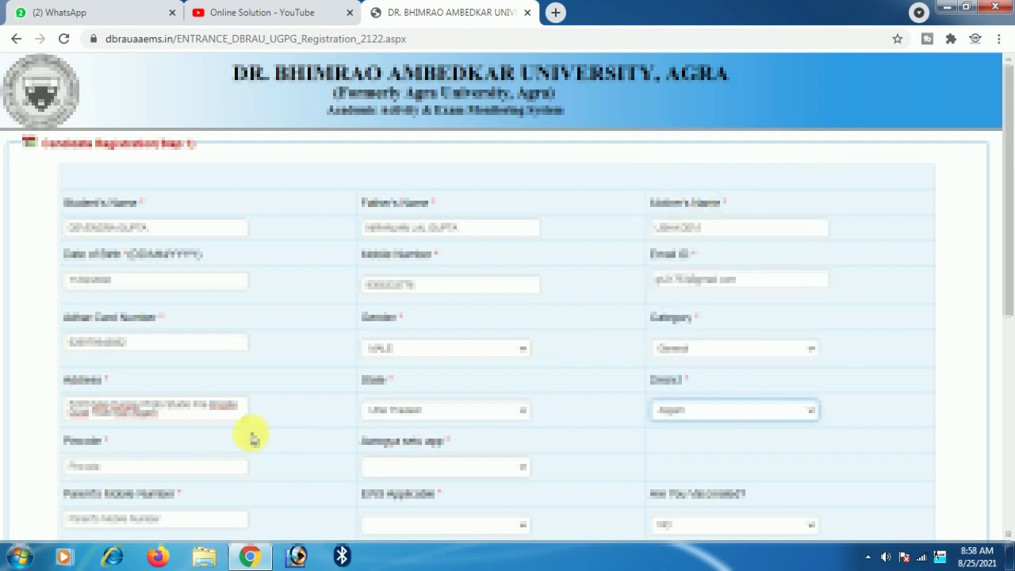
scroll(143, 378, down, 1)
click(119, 396)
text(20200)
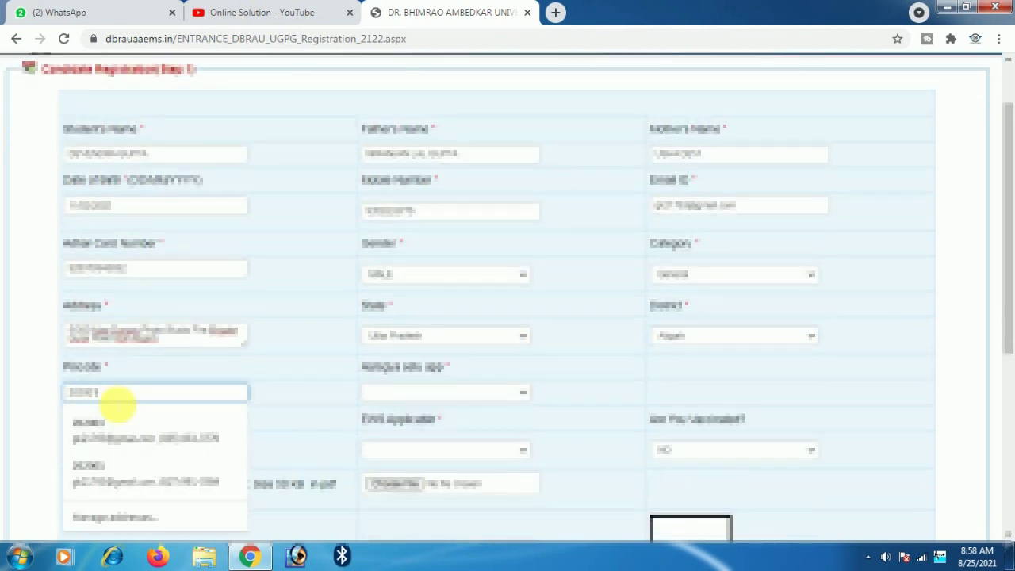
- Answer NO for Aarogya Setu and enter the parent's mobile number, correcting its last digit
click(516, 392)
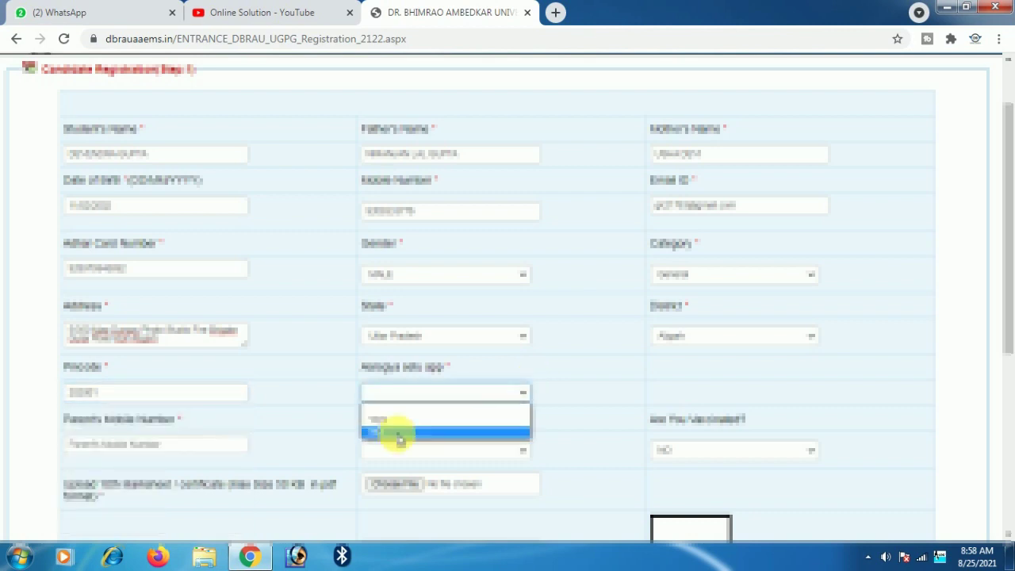
click(396, 432)
scroll(215, 419, down, 1)
click(121, 371)
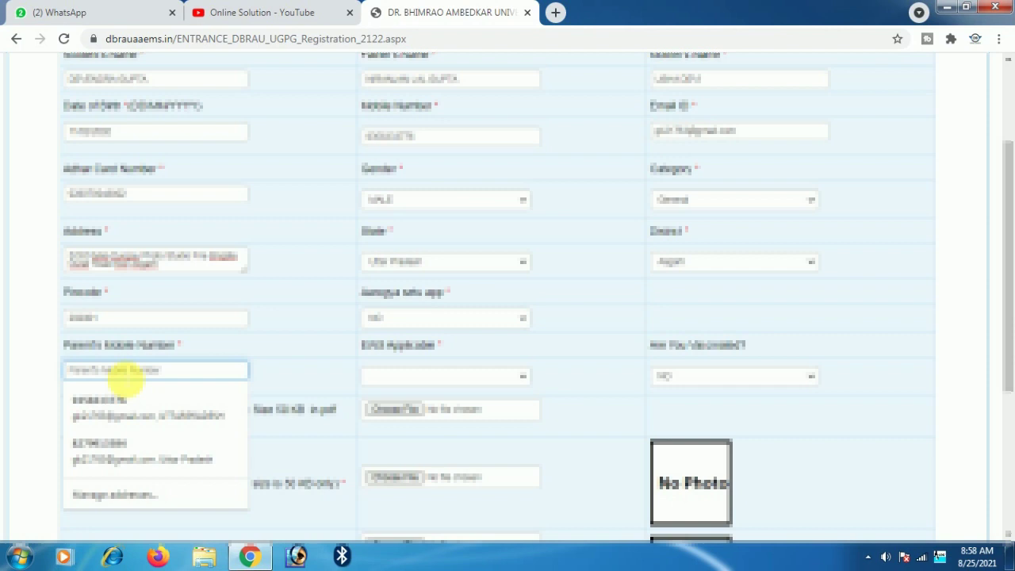
text(895)
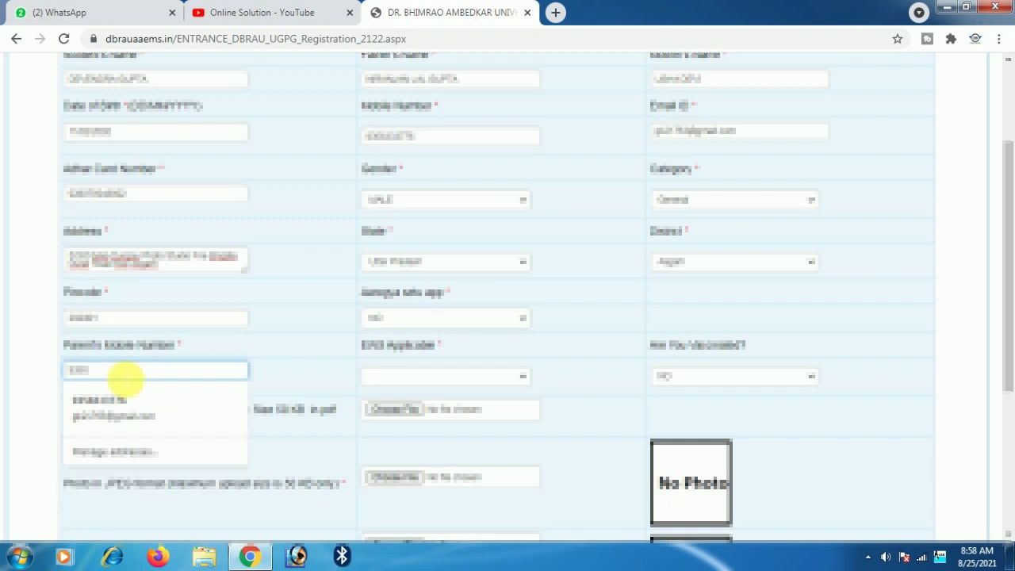
text(05658)
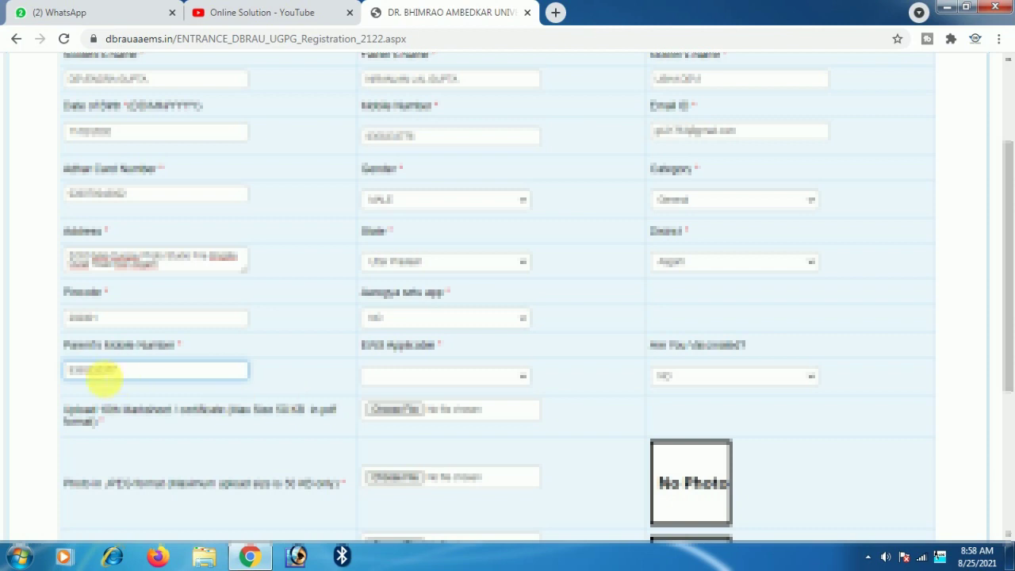
key(BackSpace)
text(6)
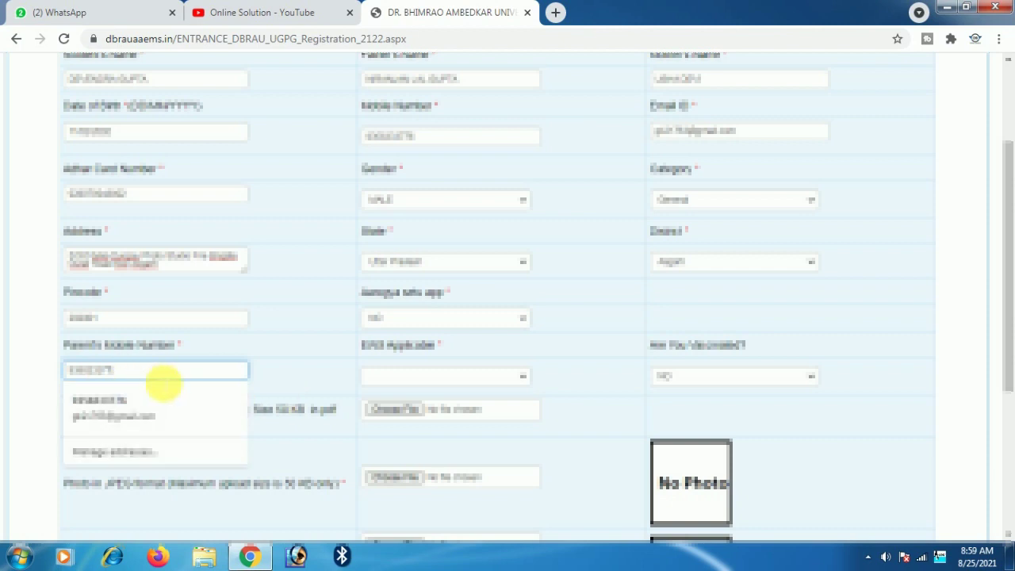
- Answer NO for both EWS Applicant and Are You Vaccinated?
click(472, 378)
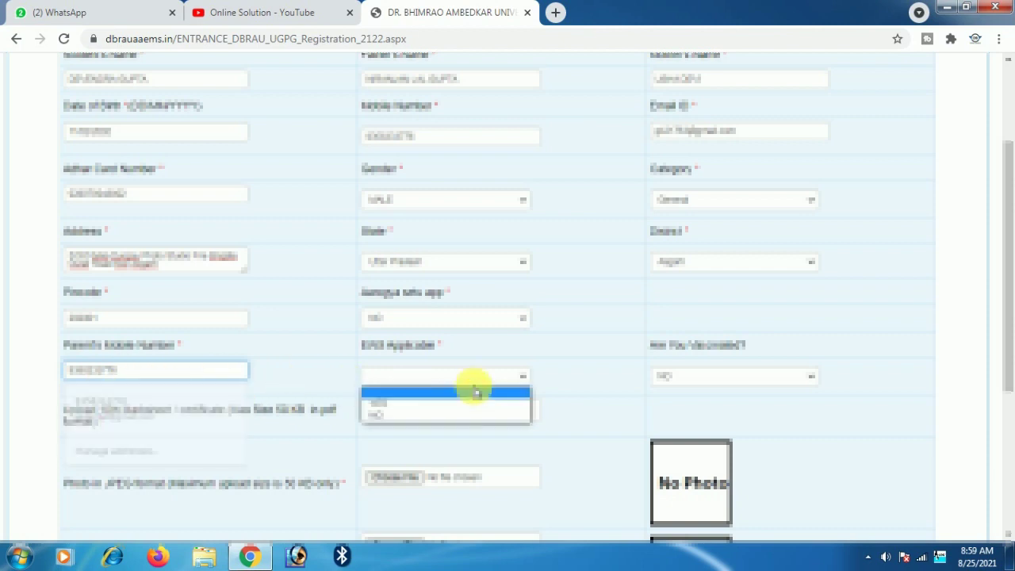
click(412, 417)
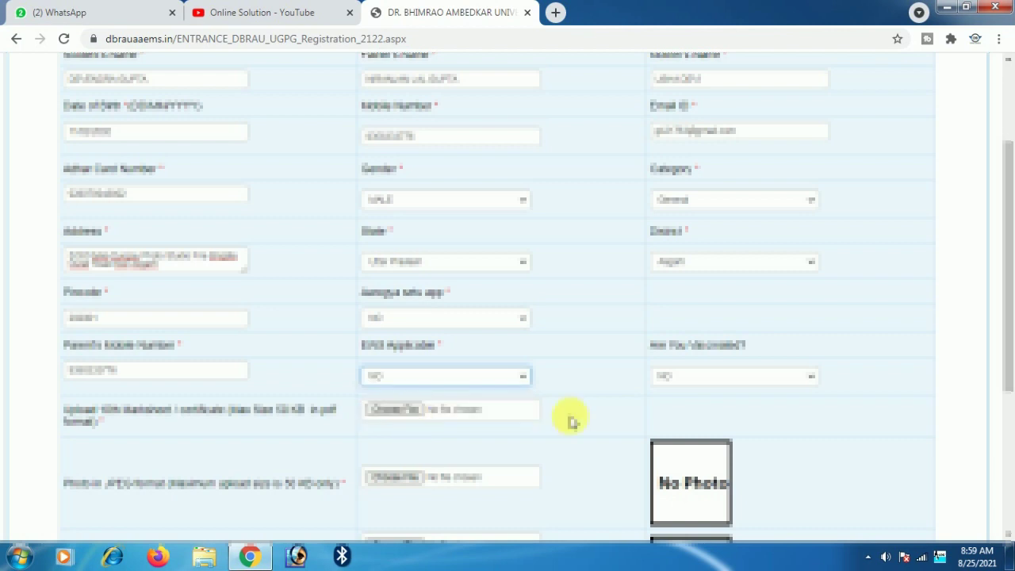
click(724, 374)
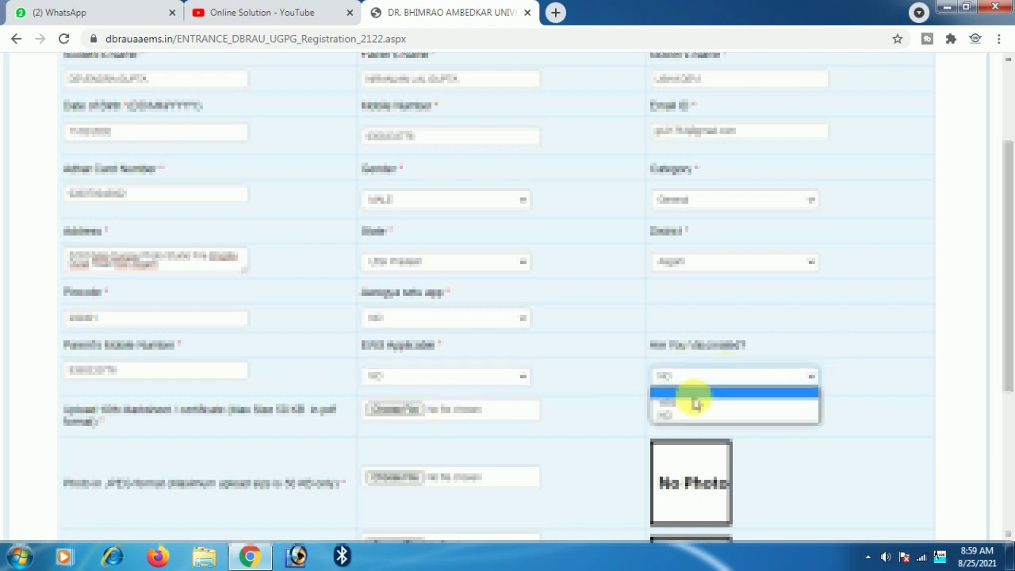
click(695, 416)
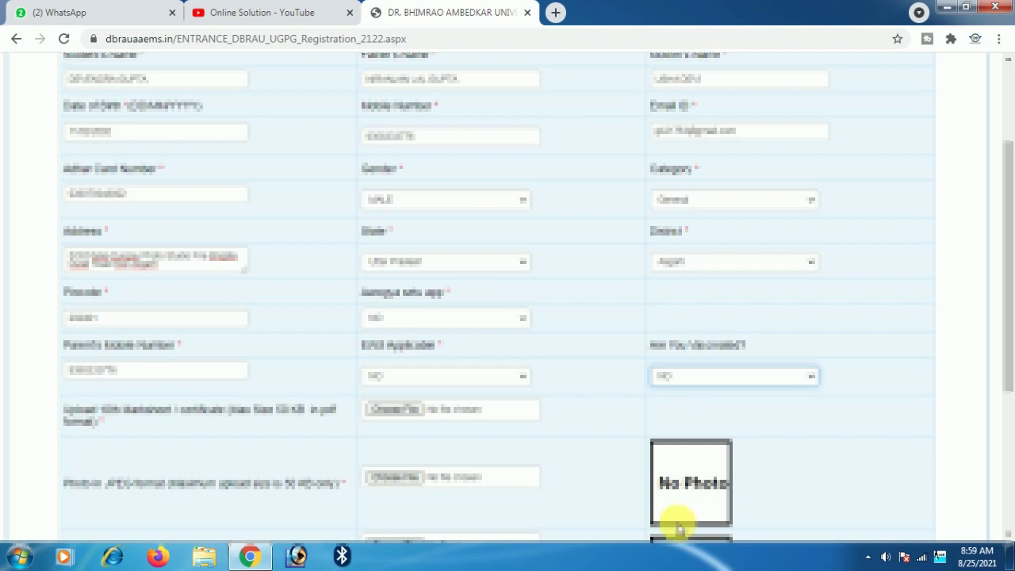
scroll(270, 390, down, 1)
scroll(269, 390, down, 3)
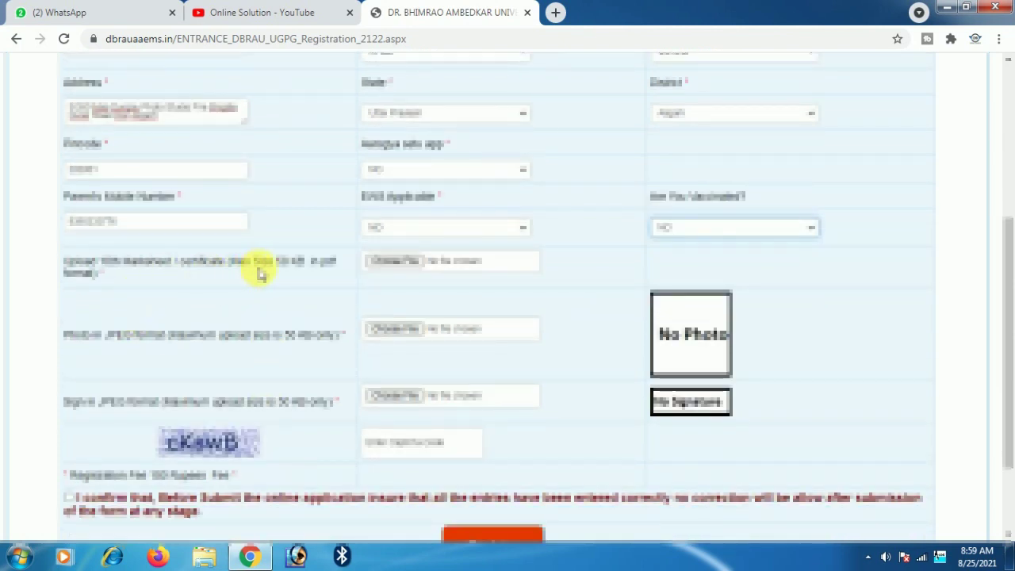
- Attach the 10th marksheet file from Downloads as the certificate
click(386, 260)
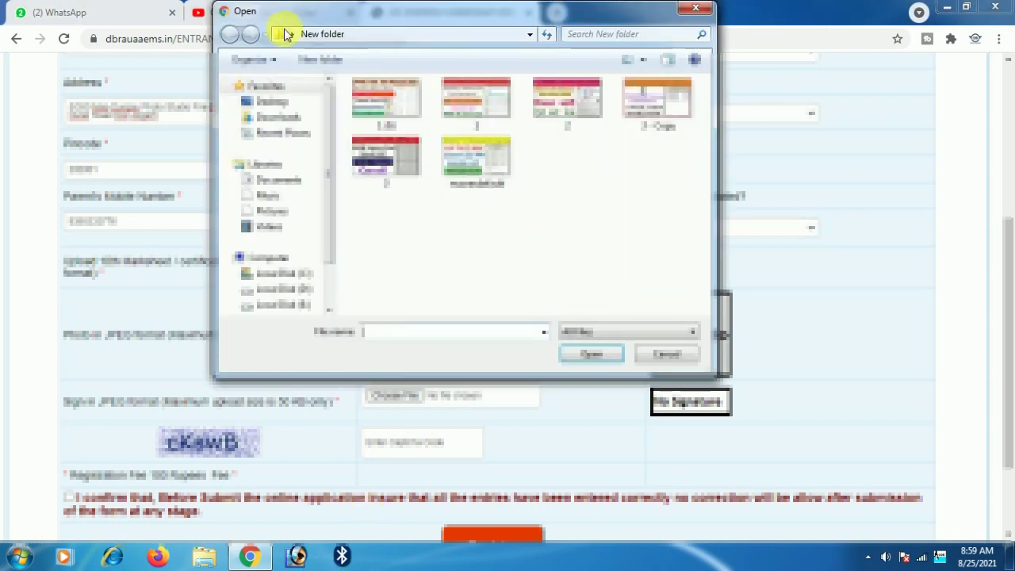
click(293, 119)
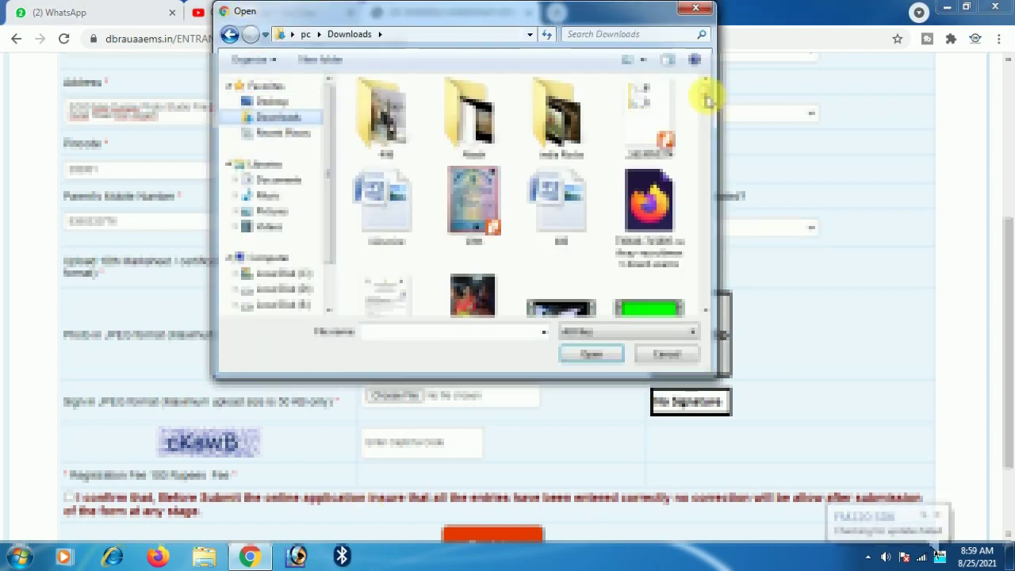
click(473, 204)
double_click(473, 204)
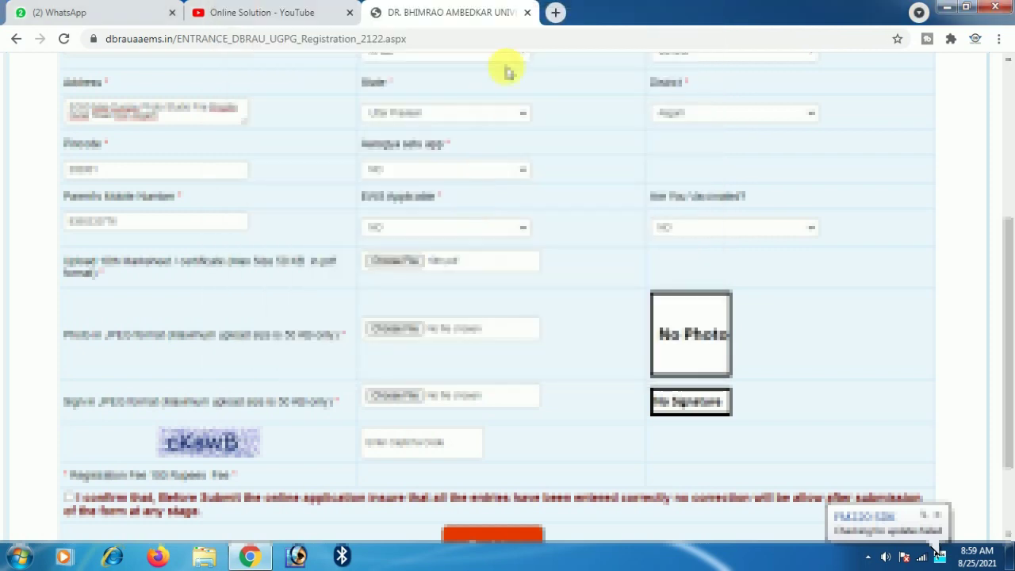
- Upload the candidate's photo and signature image from Downloads
click(393, 329)
drag(709, 84, 714, 229)
click(460, 169)
double_click(460, 169)
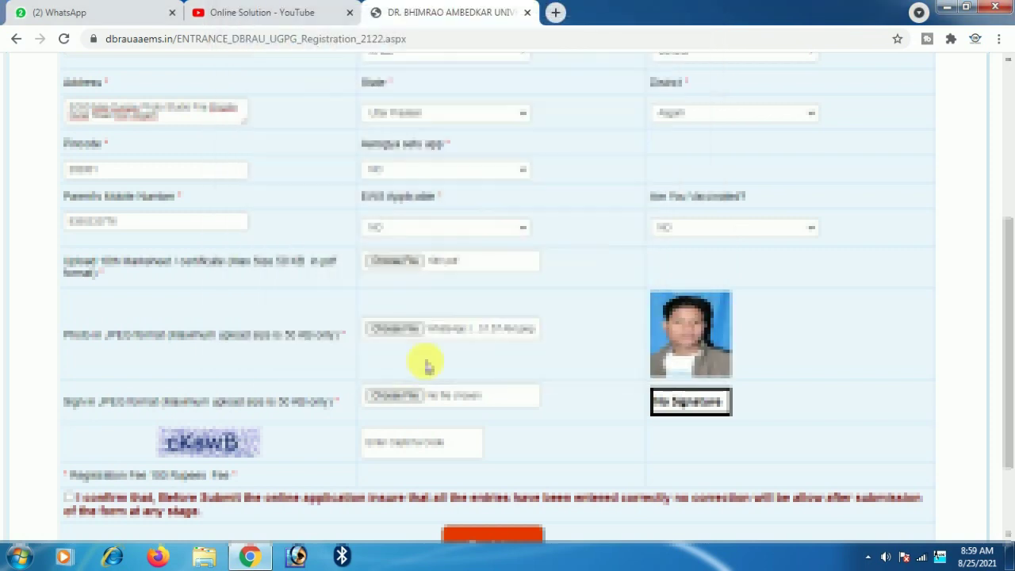
click(397, 395)
drag(707, 125, 694, 306)
double_click(397, 255)
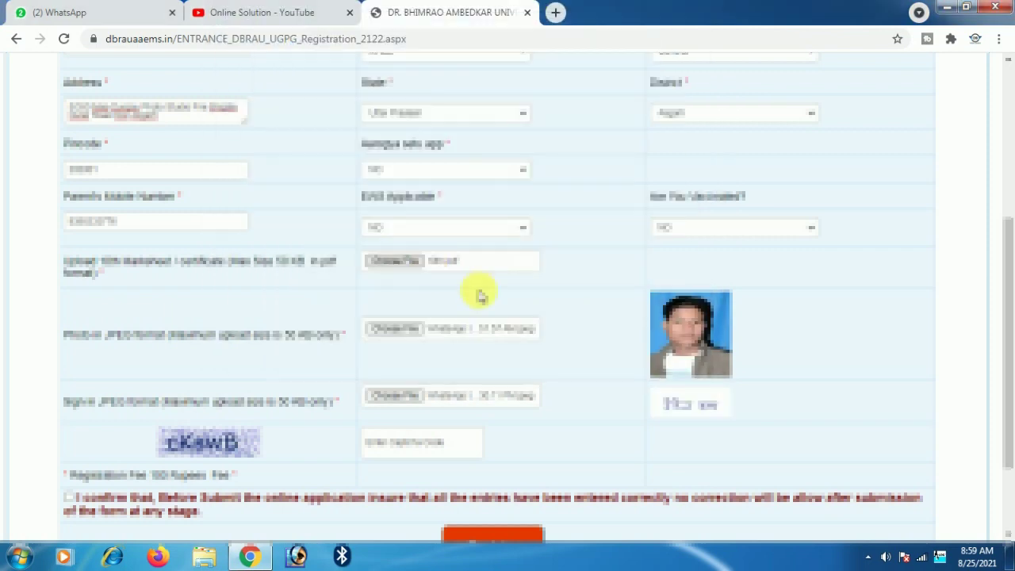
scroll(397, 476, down, 1)
- Enter the captcha, tick the declaration, click Register and confirm with OK
click(399, 384)
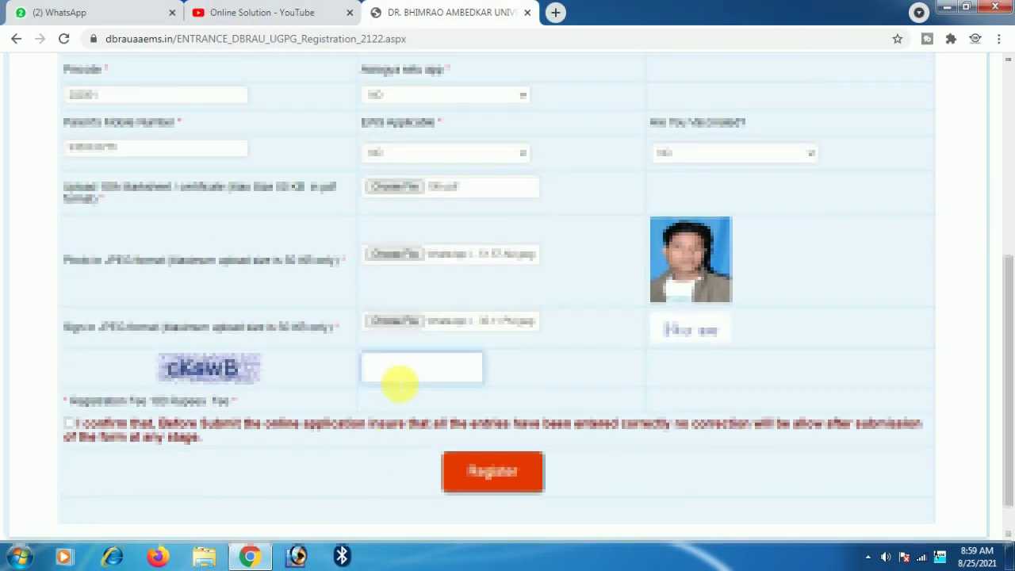
text(cKswB)
scroll(441, 444, up, 5)
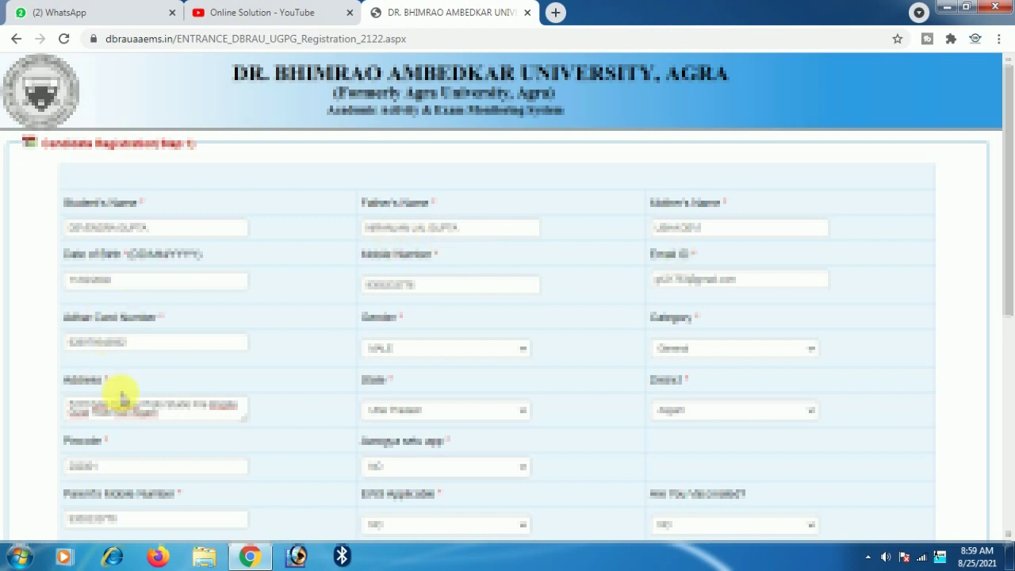
scroll(578, 381, down, 3)
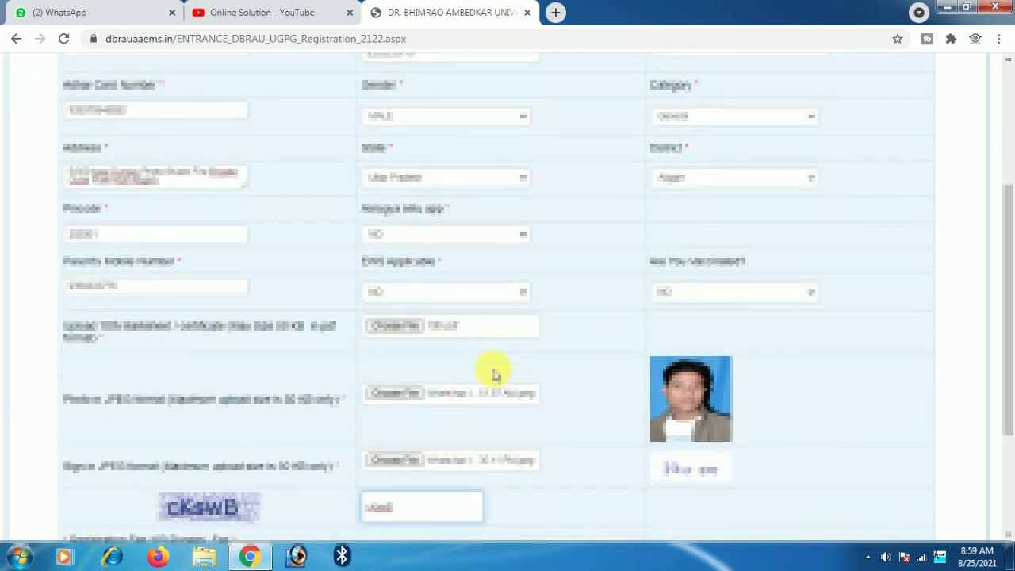
scroll(492, 371, down, 3)
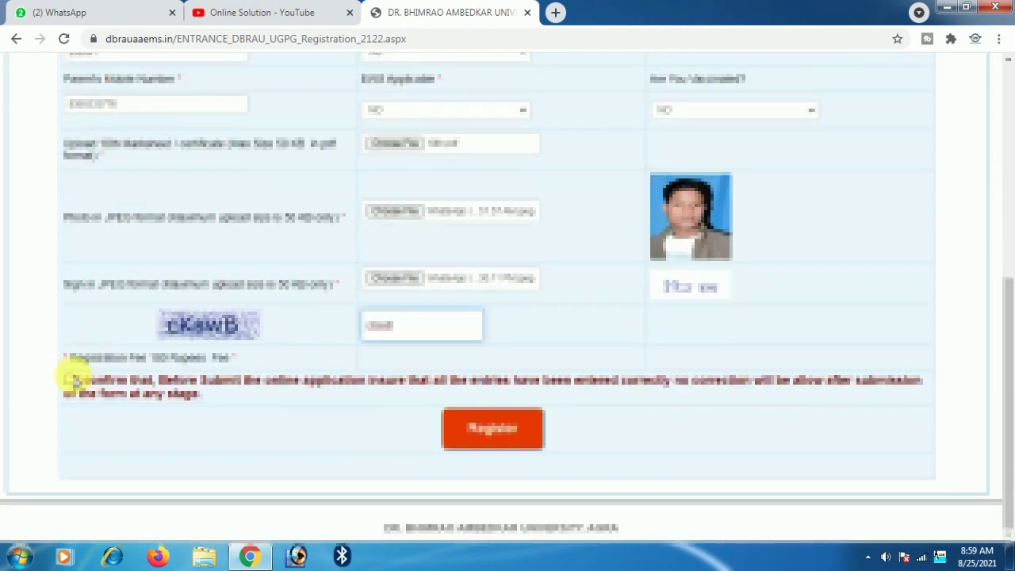
click(68, 382)
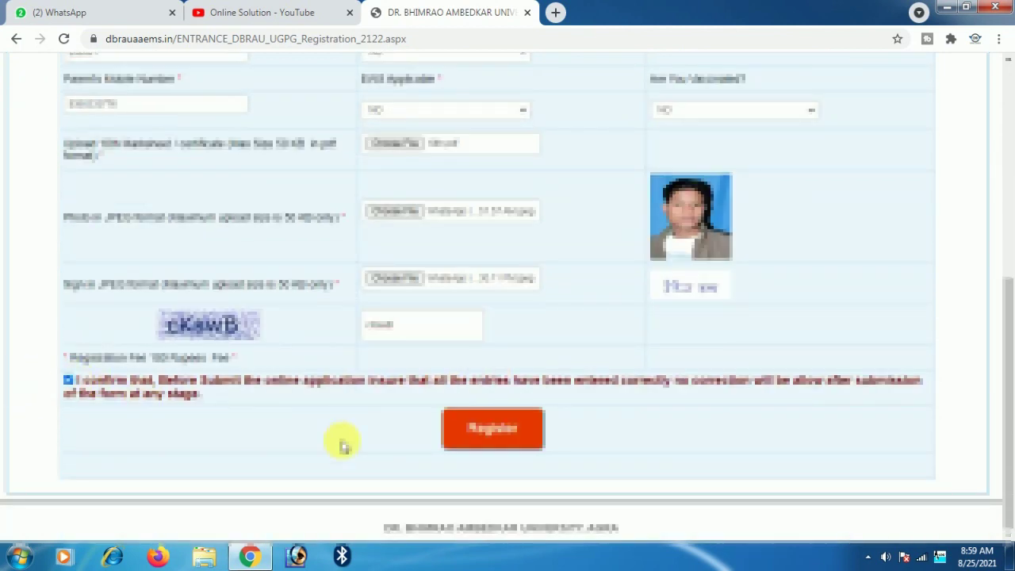
click(493, 432)
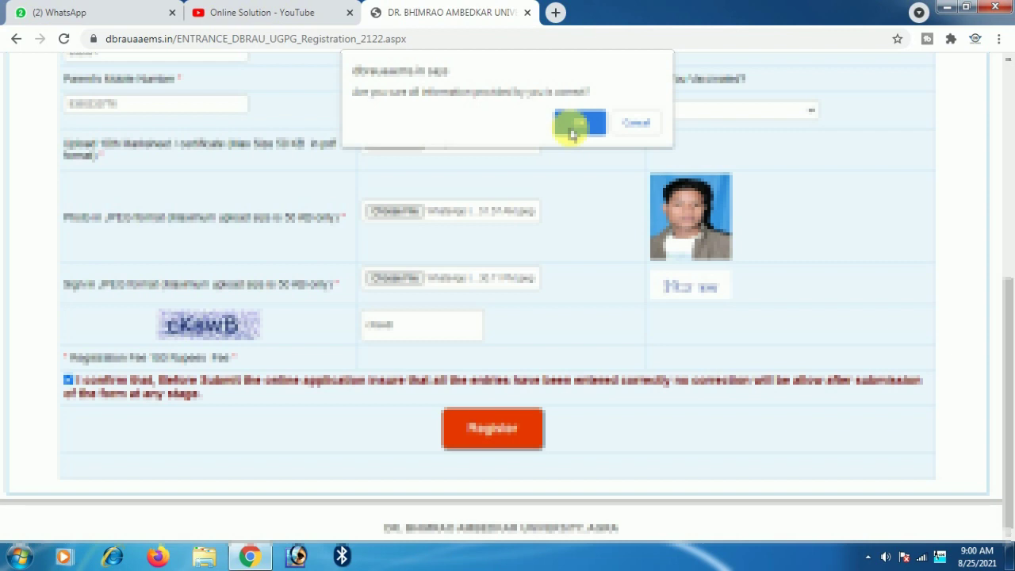
click(572, 132)
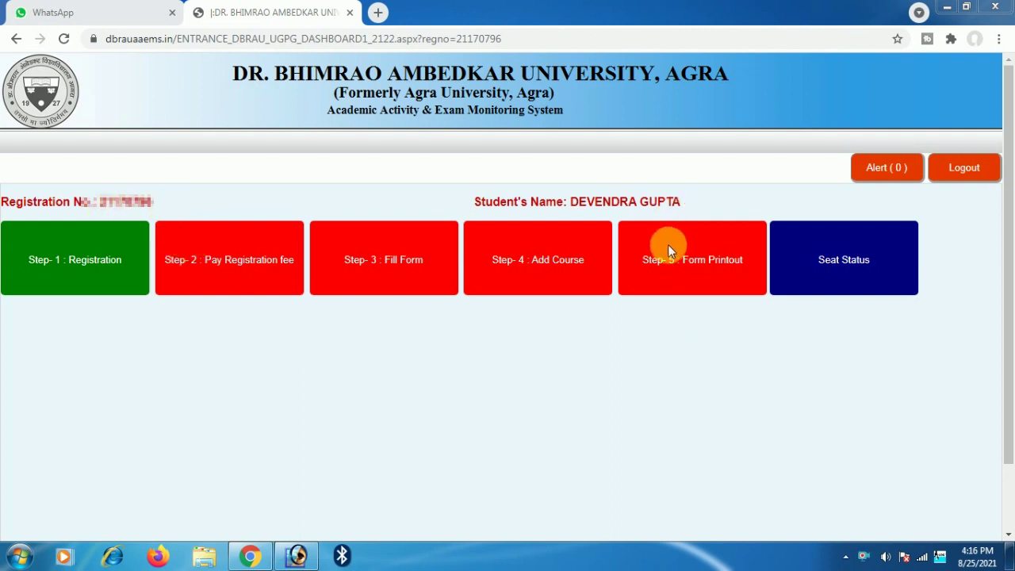
- Review the Step-1 Registration details page, then return to the dashboard
click(108, 275)
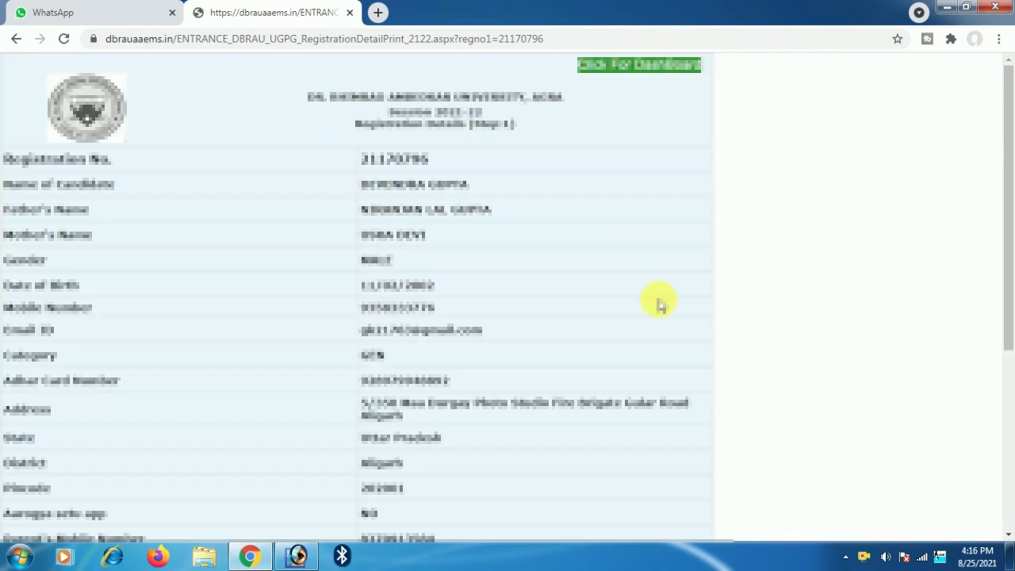
scroll(402, 371, down, 4)
scroll(400, 381, up, 5)
click(635, 67)
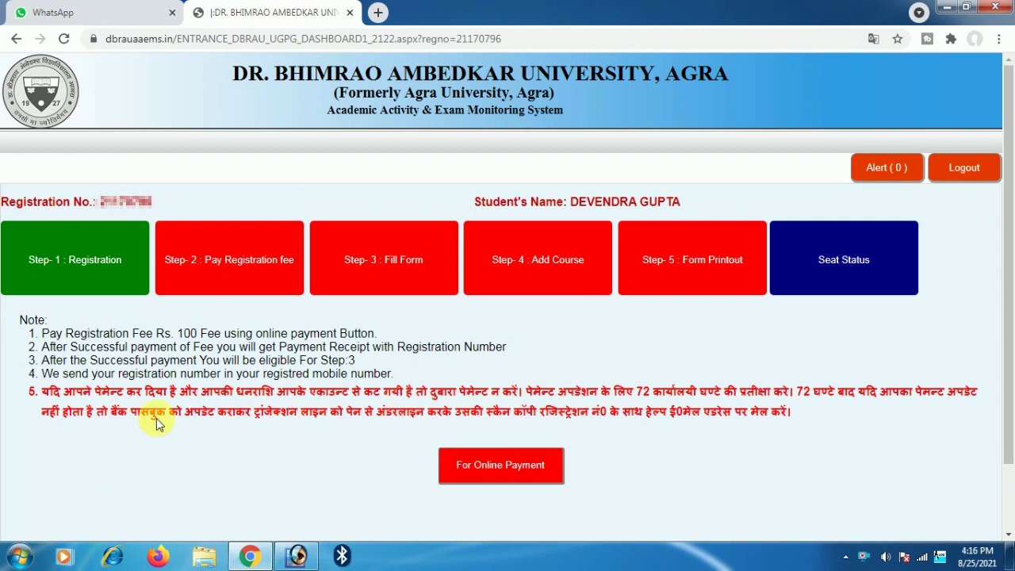
- Pay the Rs. 100 fee via PayU net banking, choosing State Bank of India
click(492, 474)
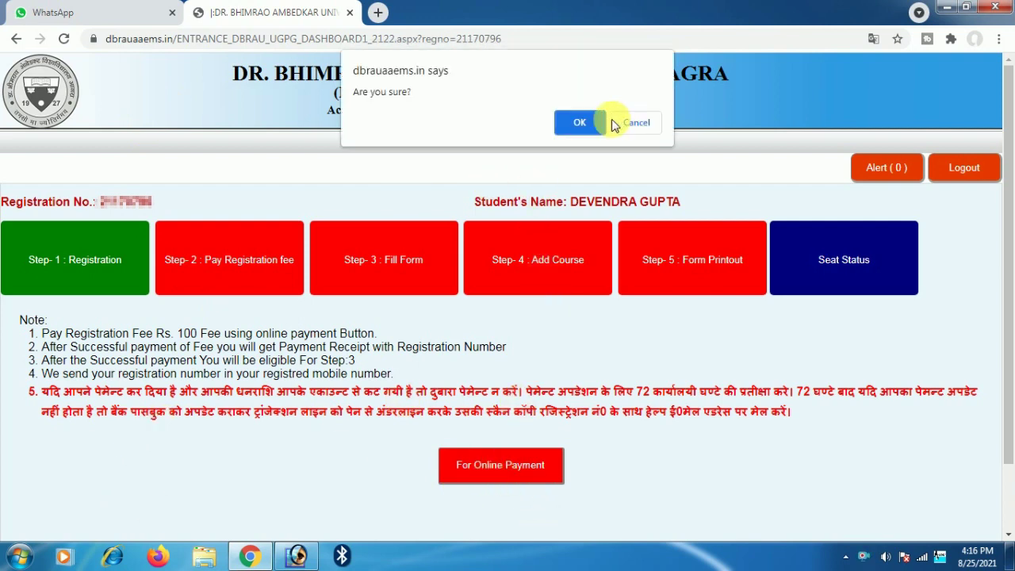
click(581, 123)
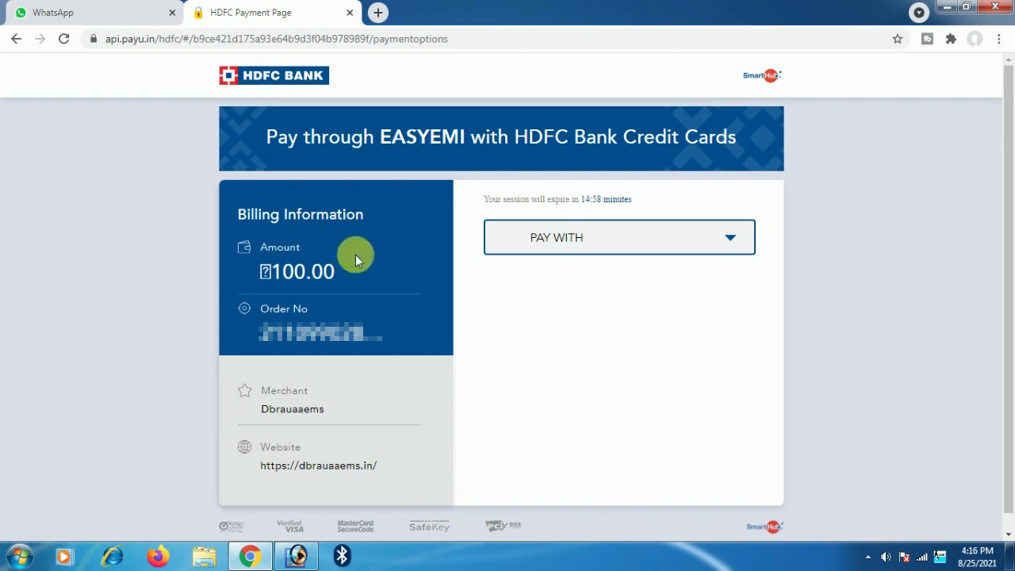
click(731, 246)
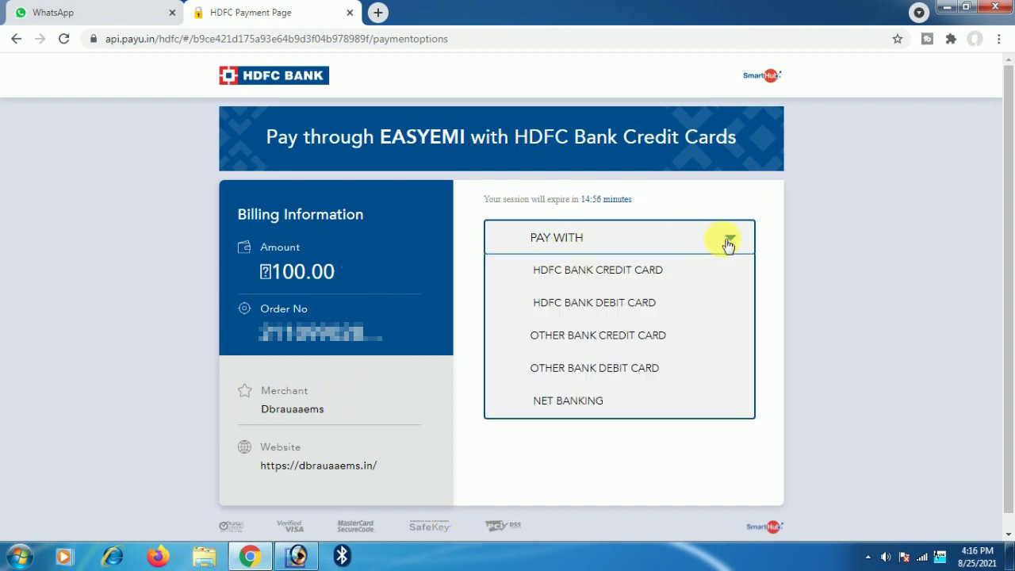
scroll(627, 396, down, 1)
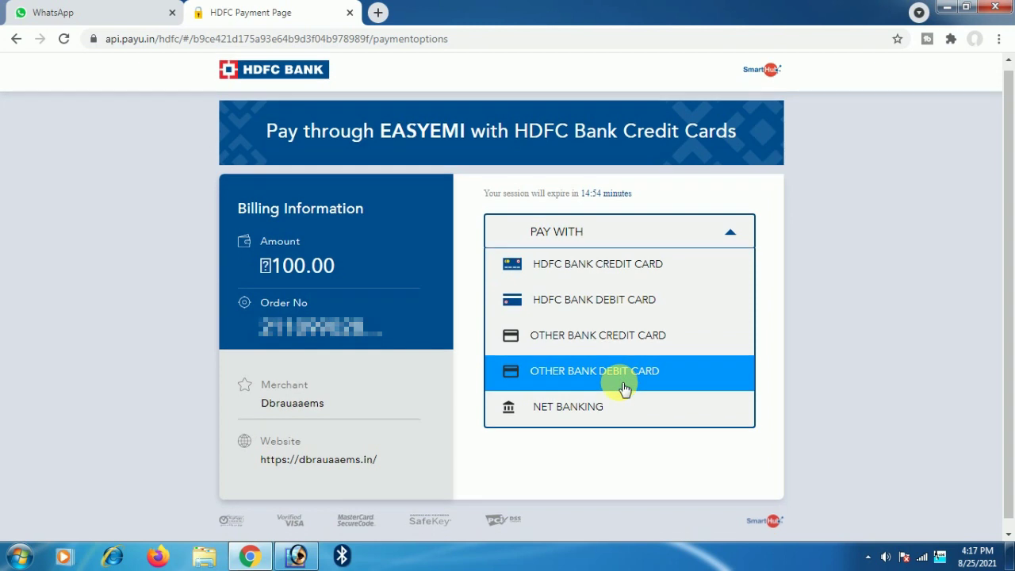
click(576, 406)
scroll(575, 362, down, 2)
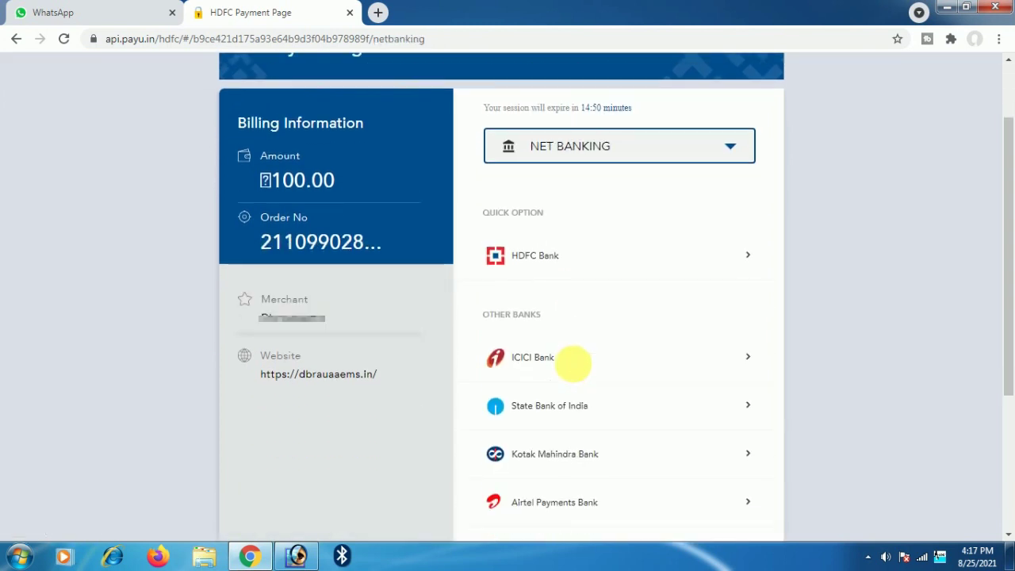
scroll(578, 373, down, 1)
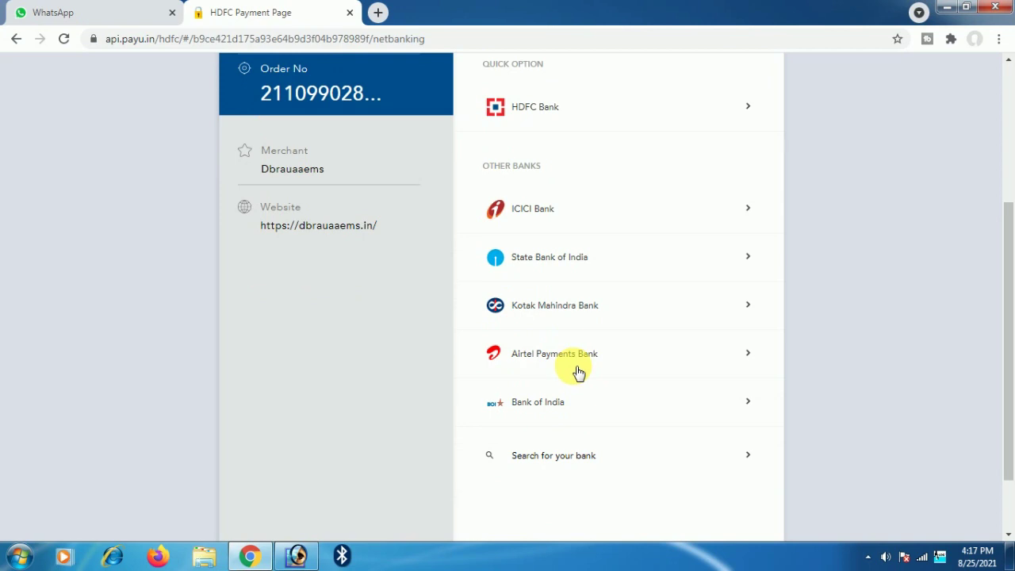
click(571, 269)
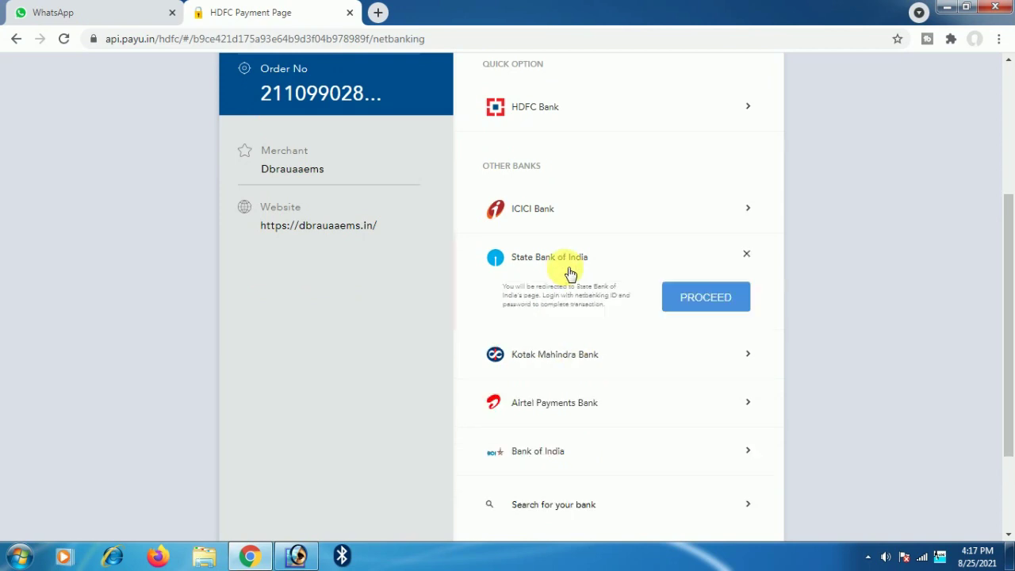
click(698, 299)
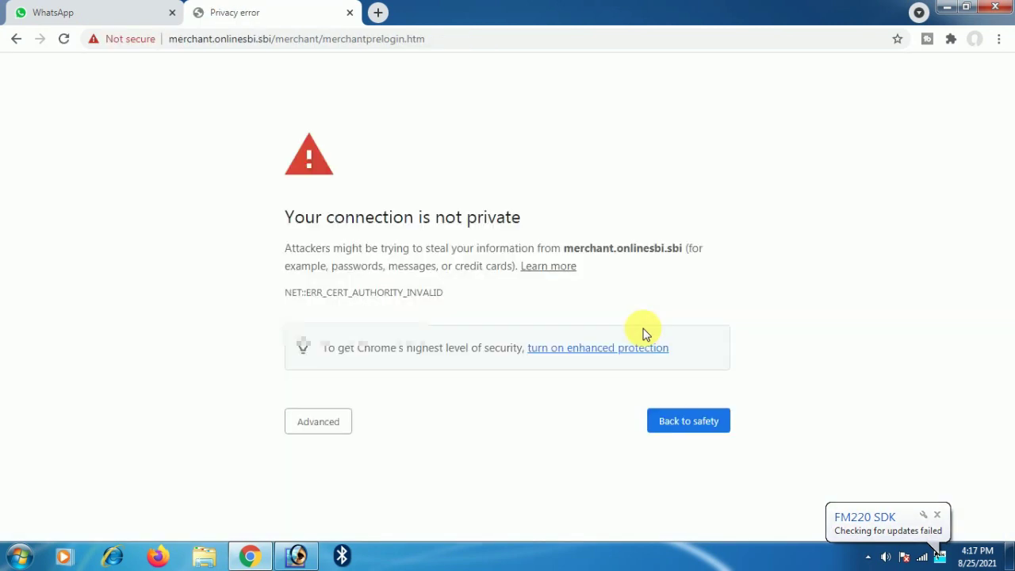
- Bypass the certificate warning for merchant.onlinesbi.sbi and resubmit the payment request
click(308, 422)
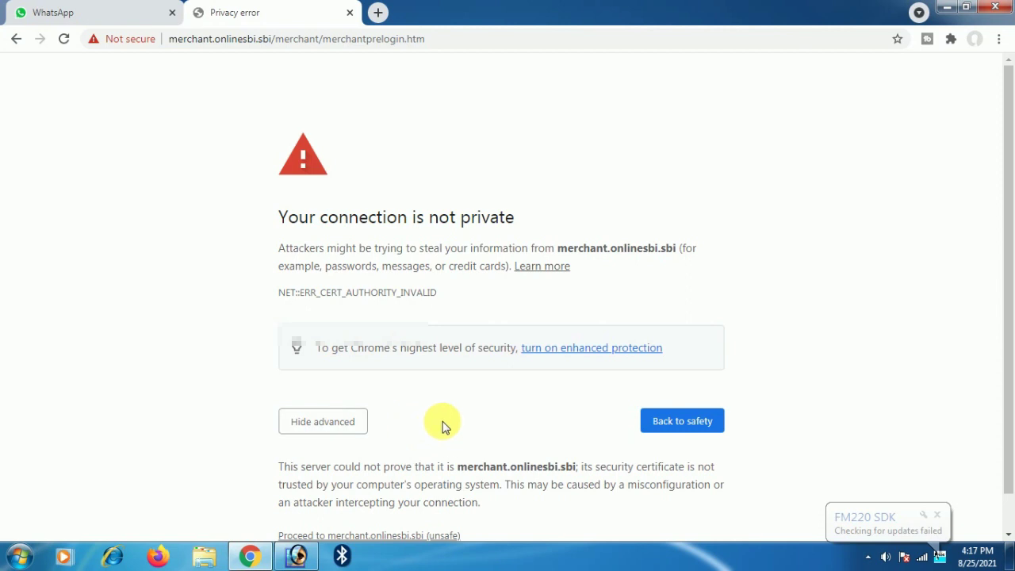
scroll(442, 427, down, 1)
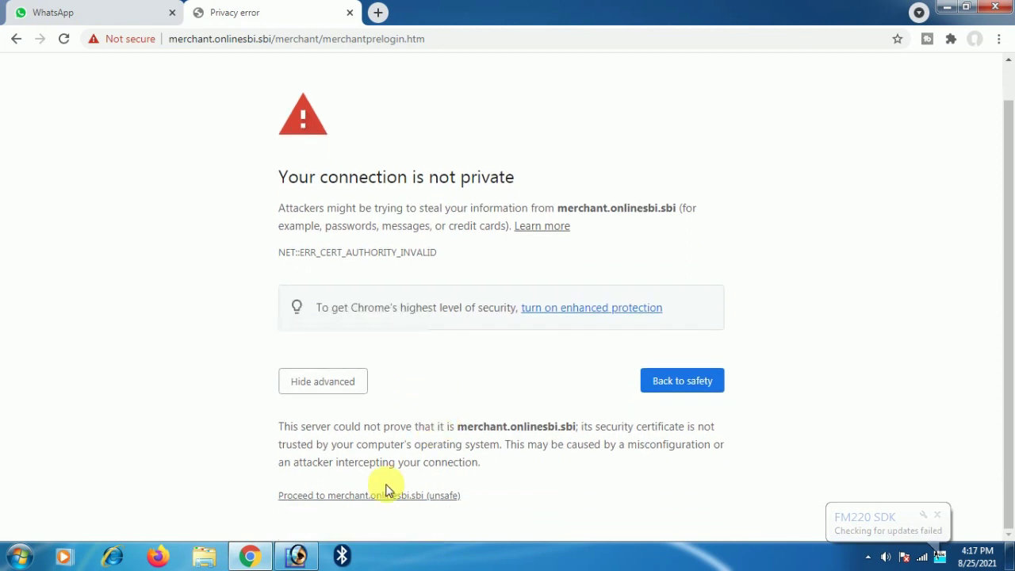
click(338, 497)
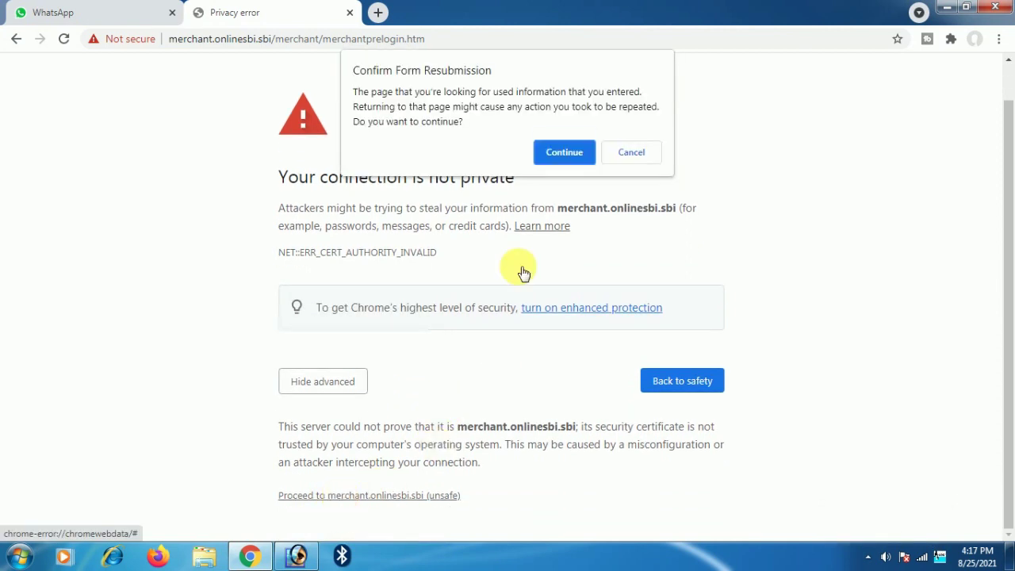
click(556, 161)
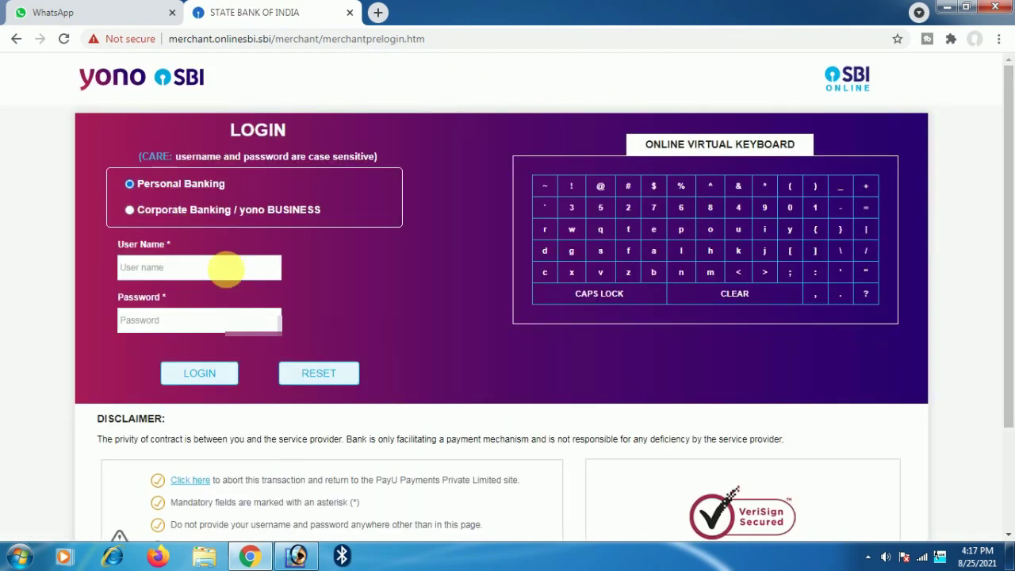
- Log in to SBI personal banking with the net banking user name and password
click(171, 270)
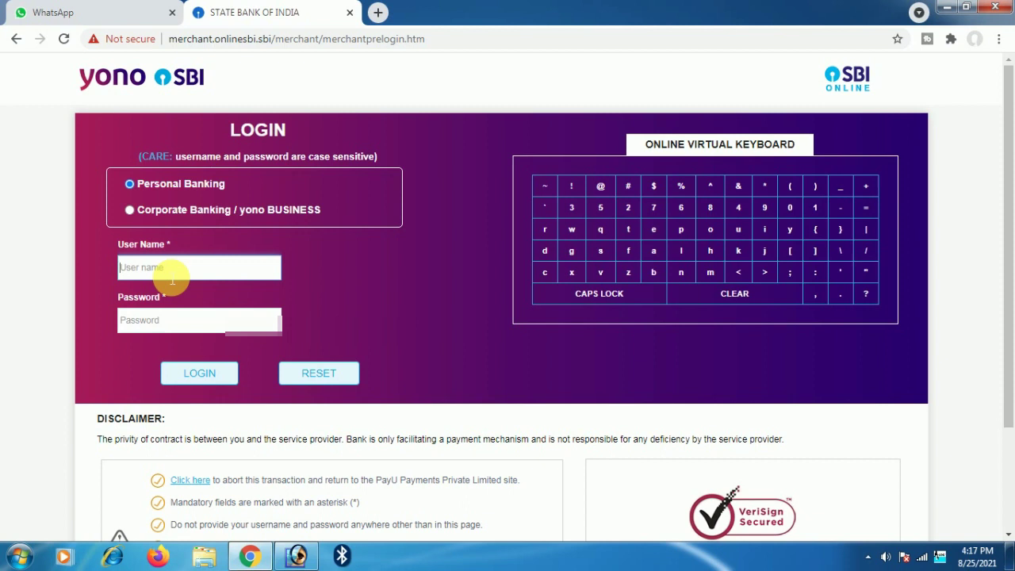
text(s)
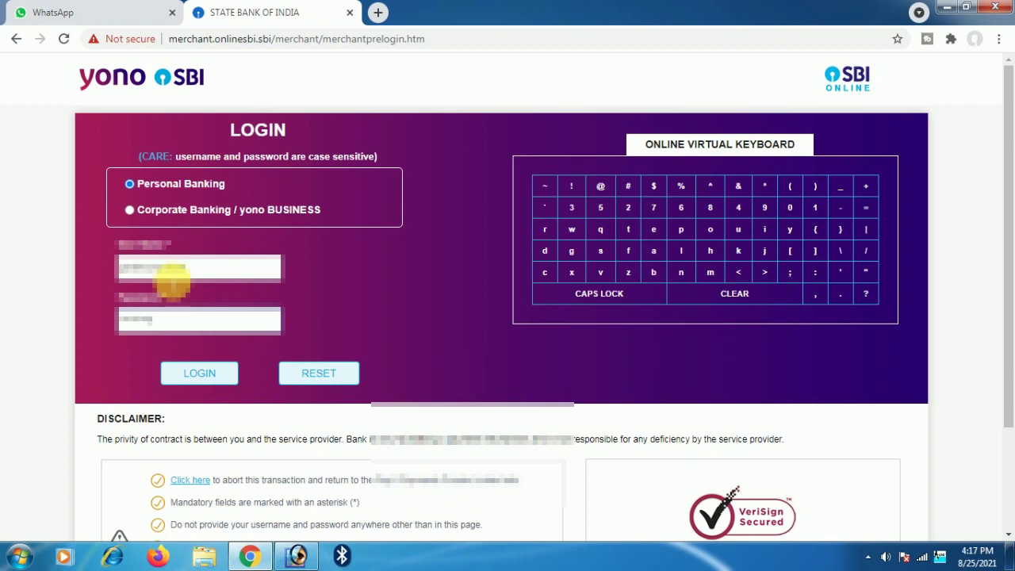
click(199, 371)
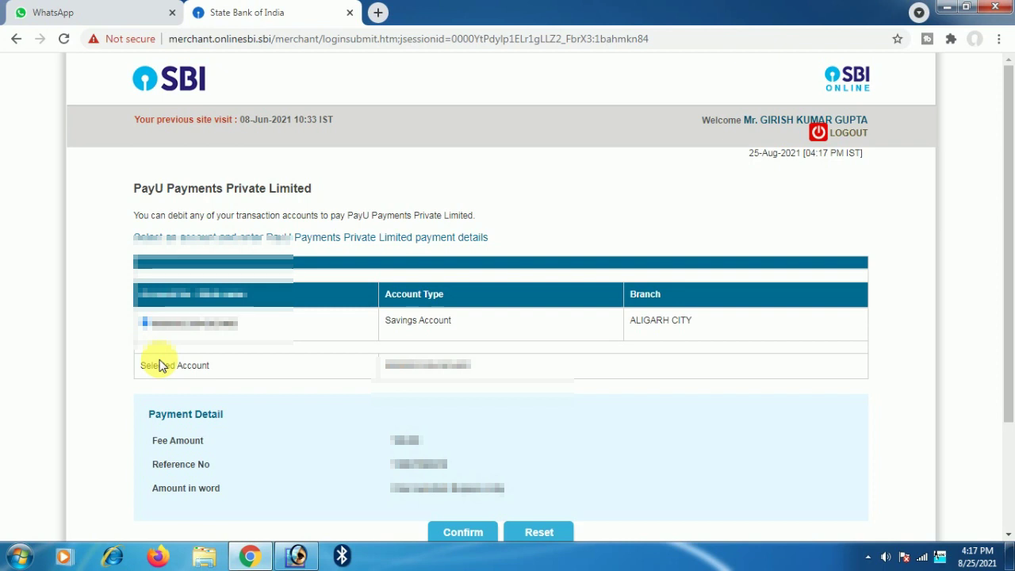
- Confirm the 100.00 PayU transaction and authorise it with the SMS high-security password
scroll(497, 450, down, 2)
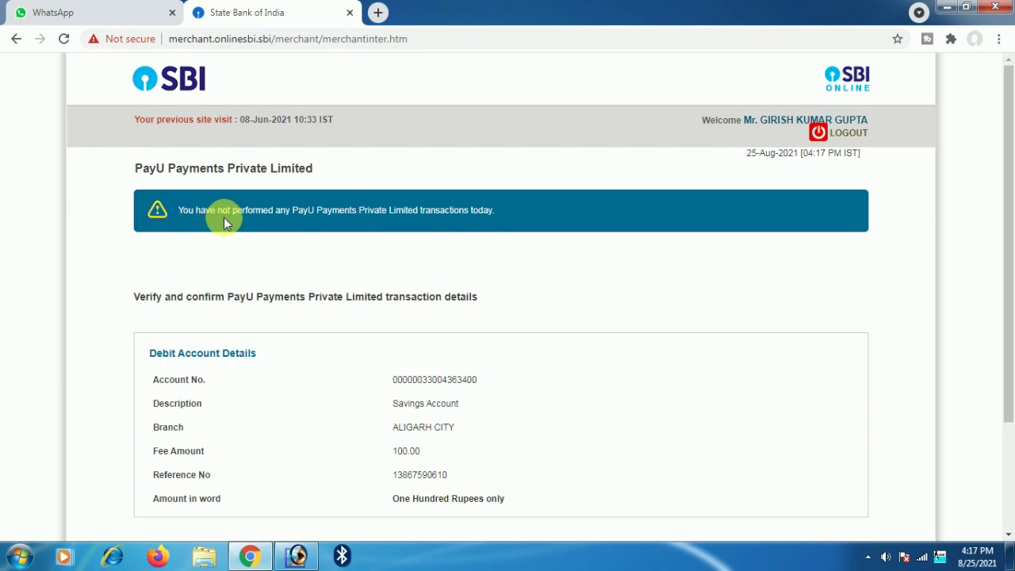
scroll(393, 250, down, 2)
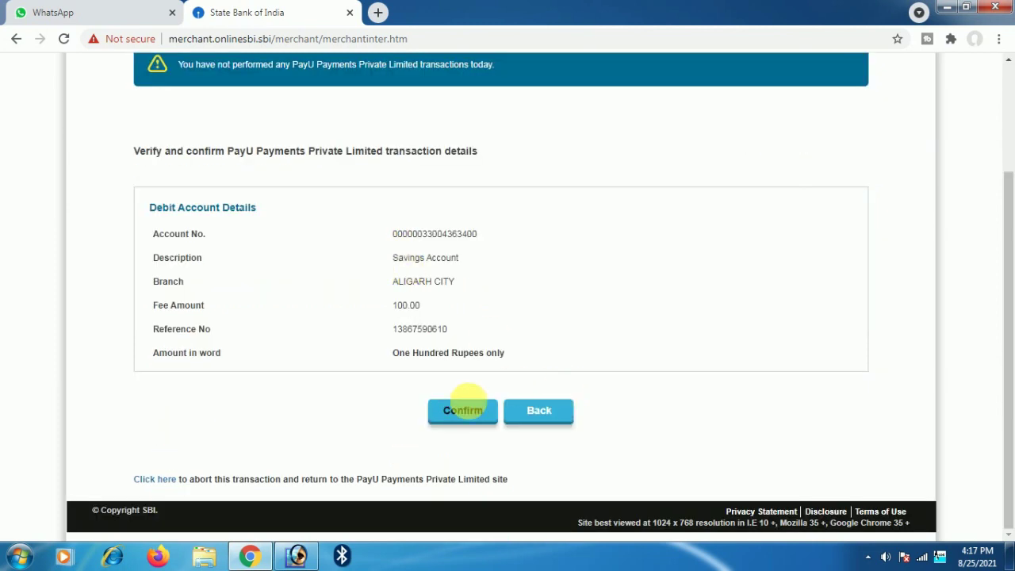
click(464, 407)
click(451, 311)
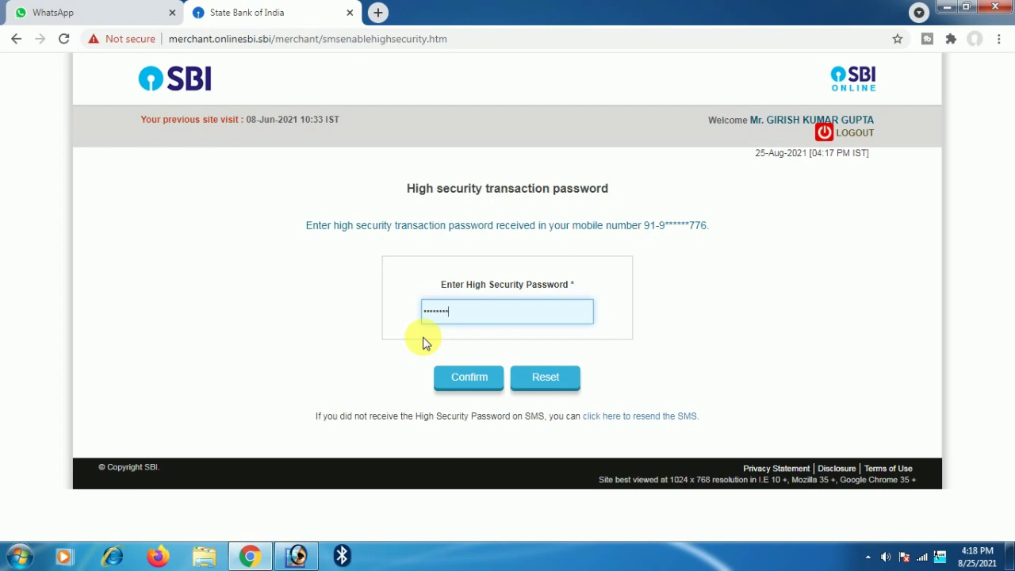
click(470, 377)
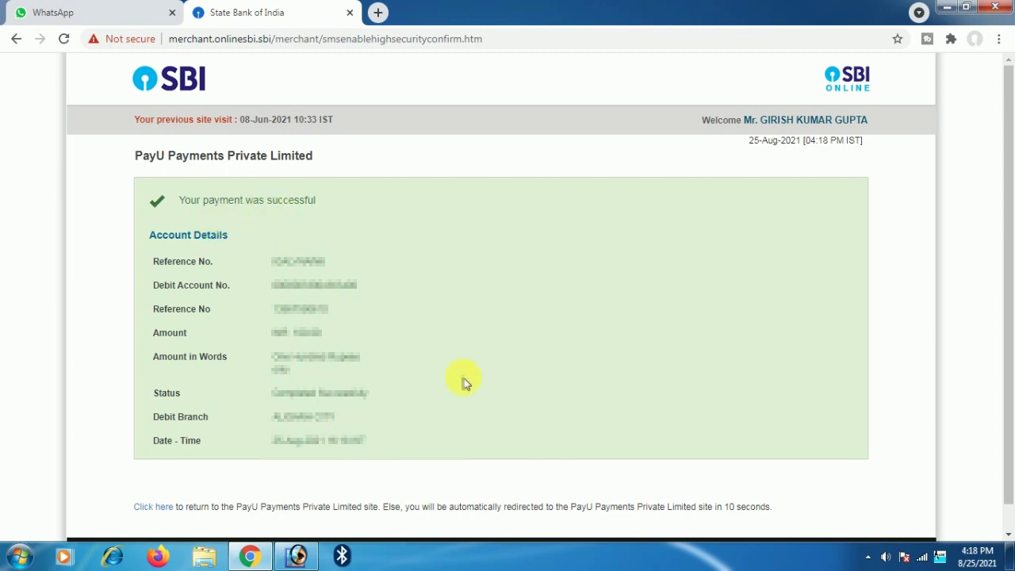
scroll(439, 406, down, 1)
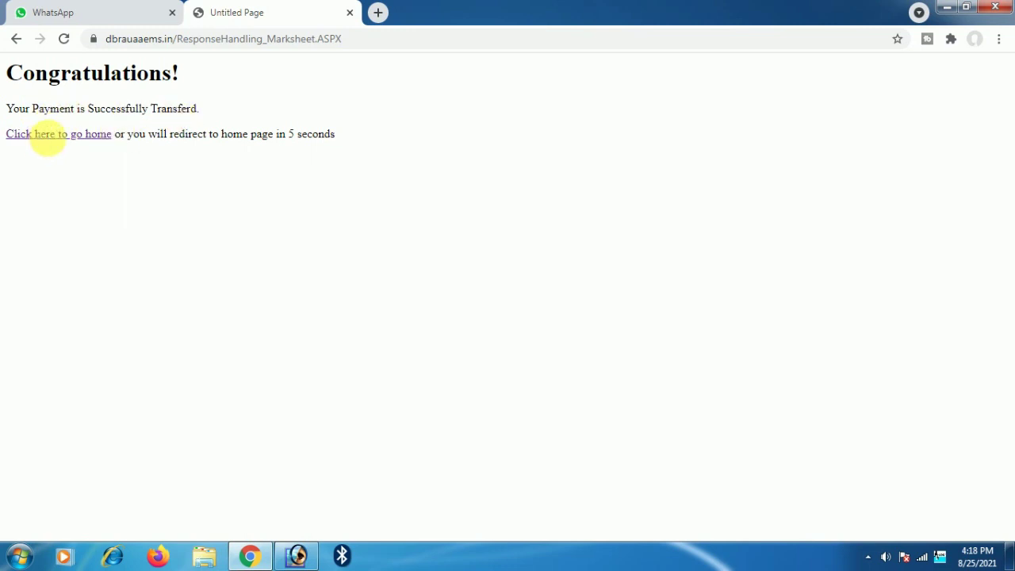
- Return to the DBRAU portal home and log in with the registration number and date of birth
click(44, 136)
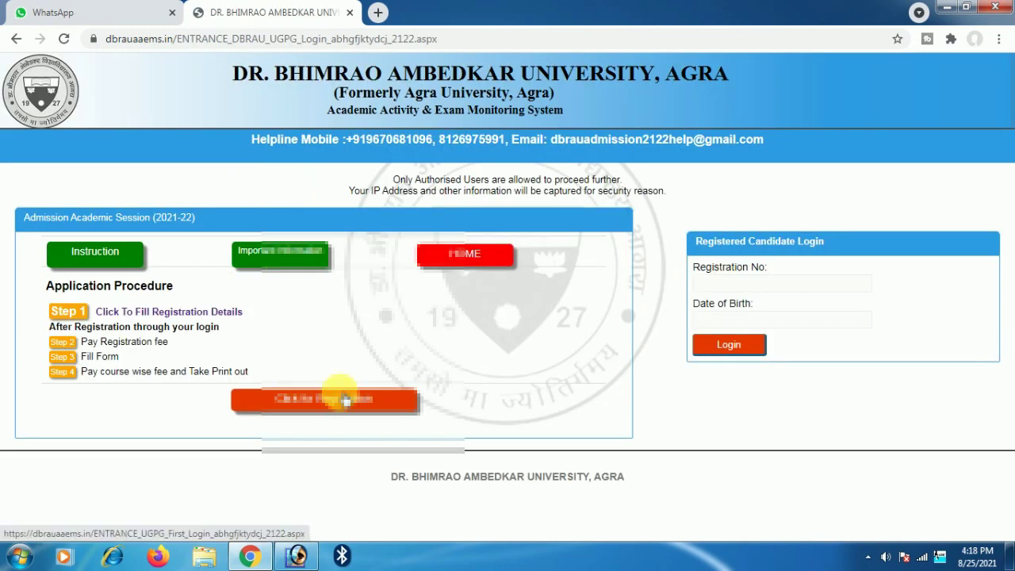
click(727, 287)
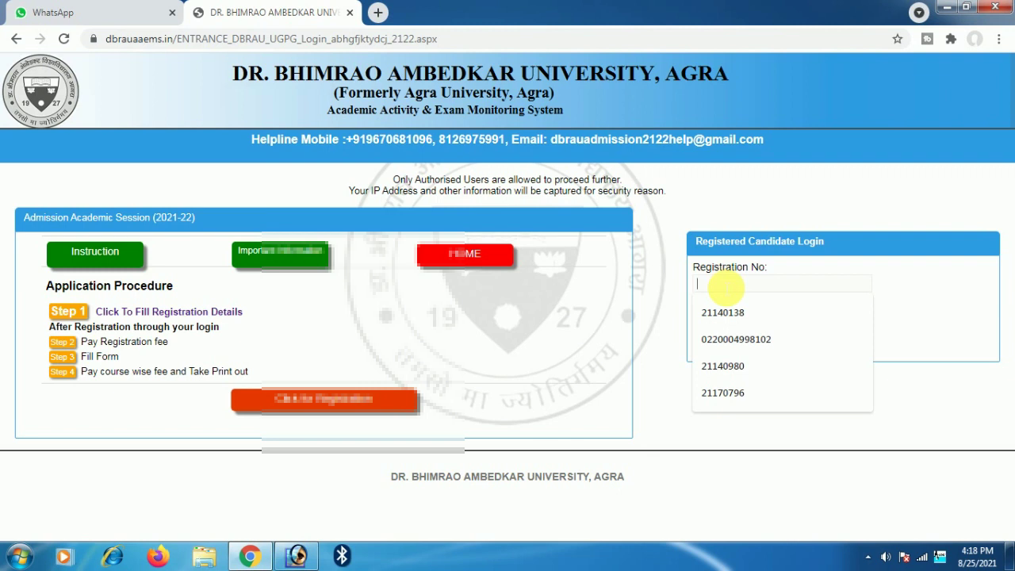
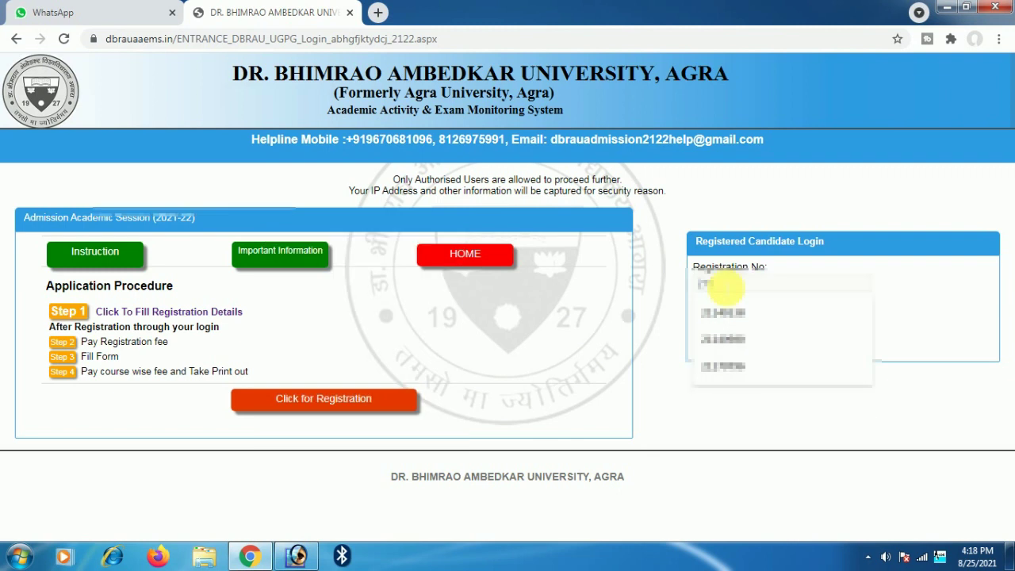
key(Tab)
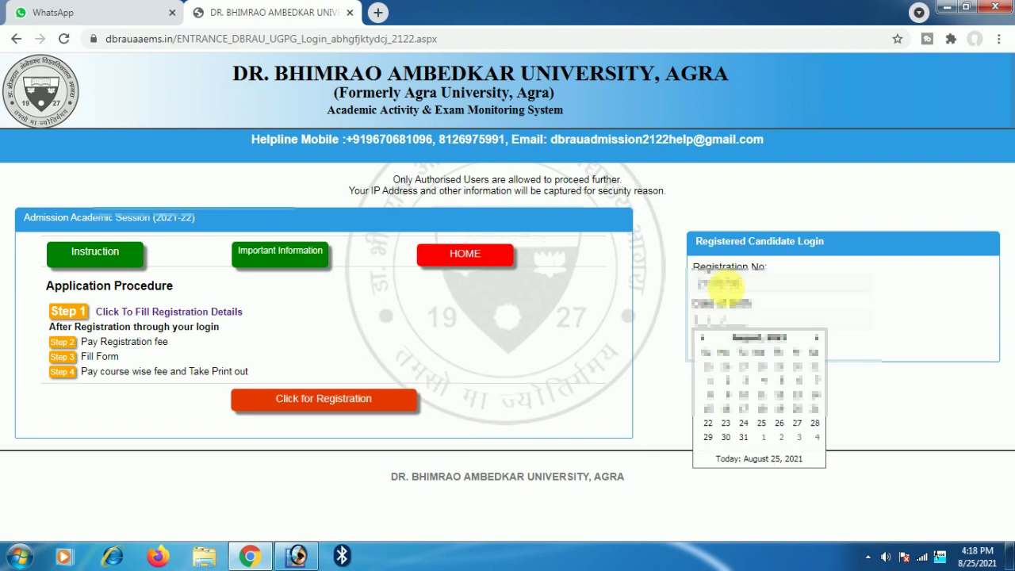
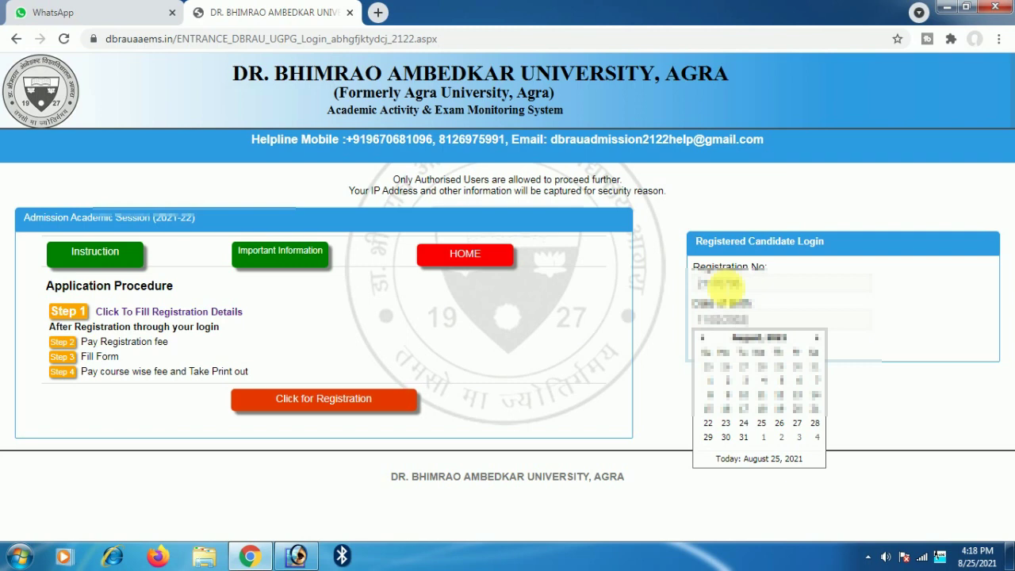
click(900, 420)
click(734, 346)
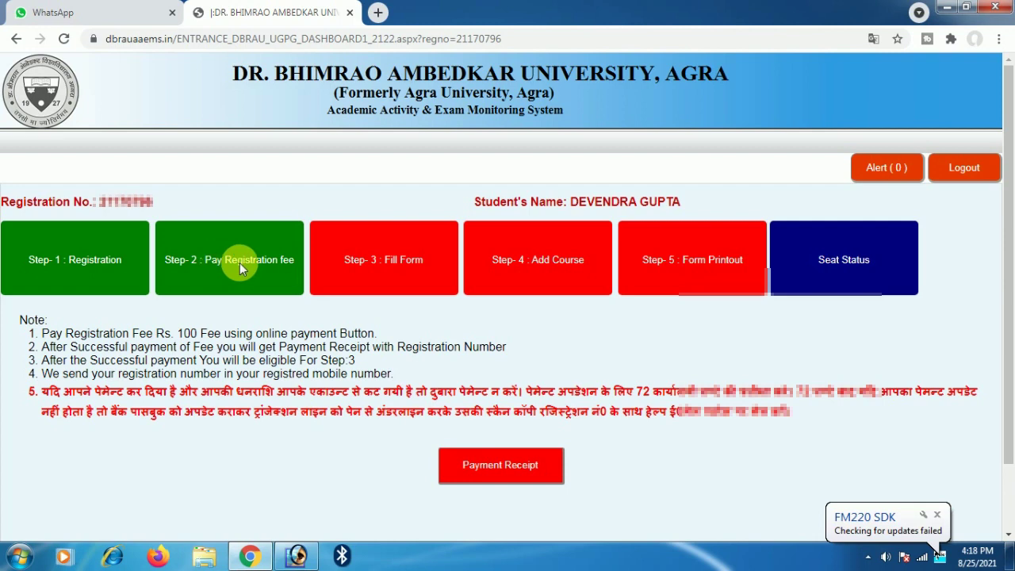
- Open the Step-3 admission form and choose UNDER GRADUATE as the Course Level
click(364, 262)
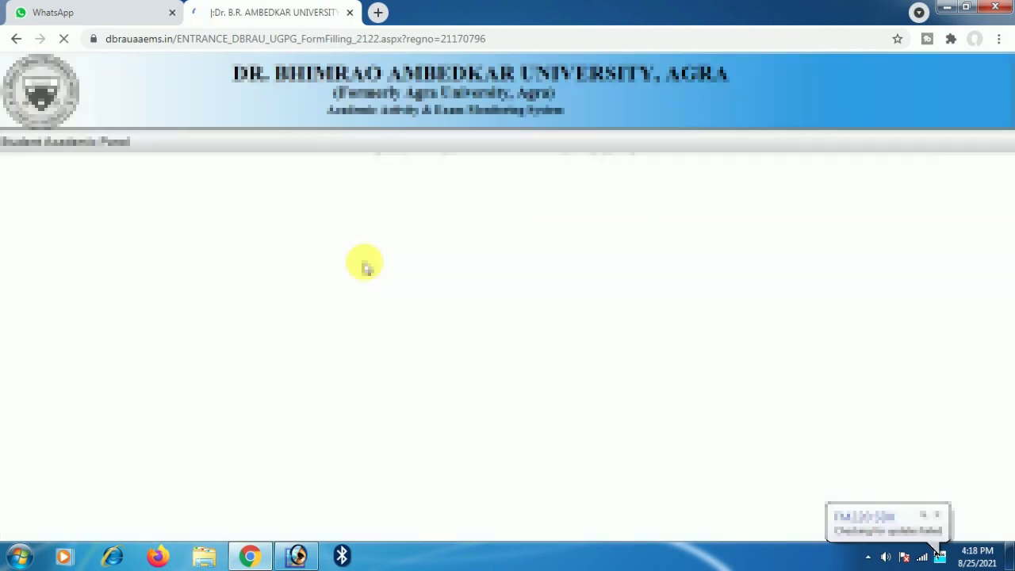
click(215, 250)
click(220, 282)
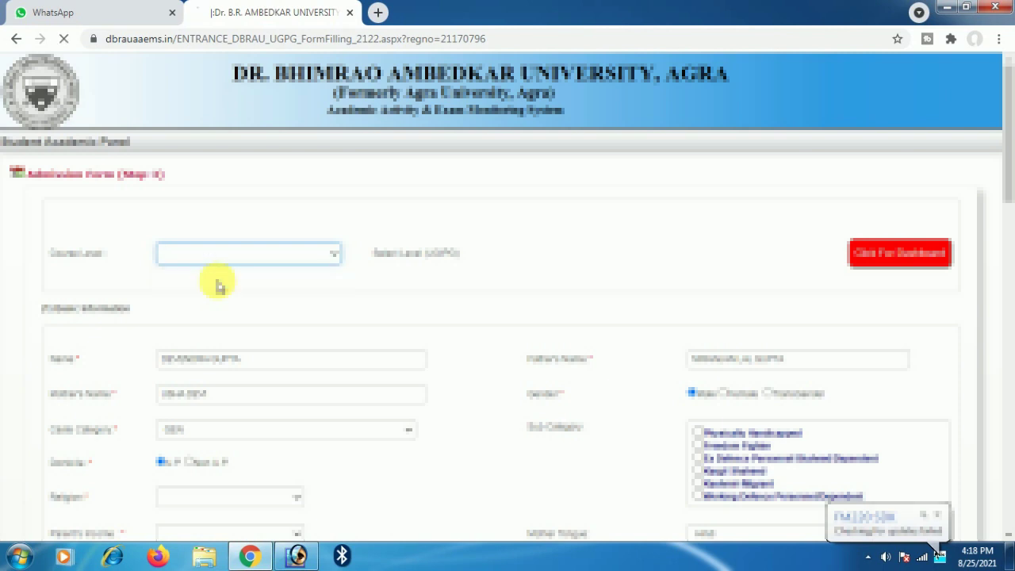
scroll(329, 345, down, 1)
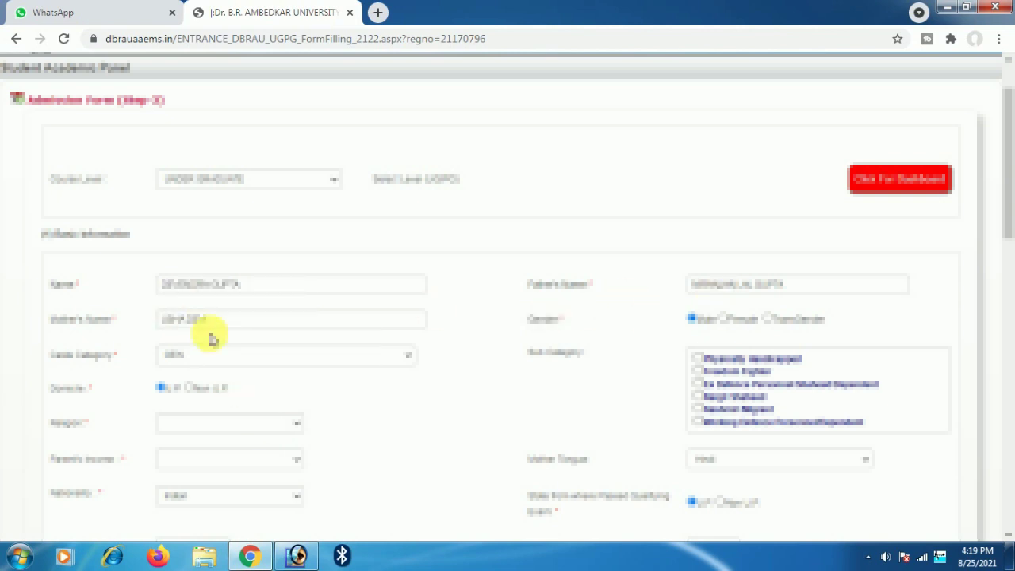
- Select Hindu for Religion and Below 1 Lac for Parent's Income
scroll(273, 371, down, 1)
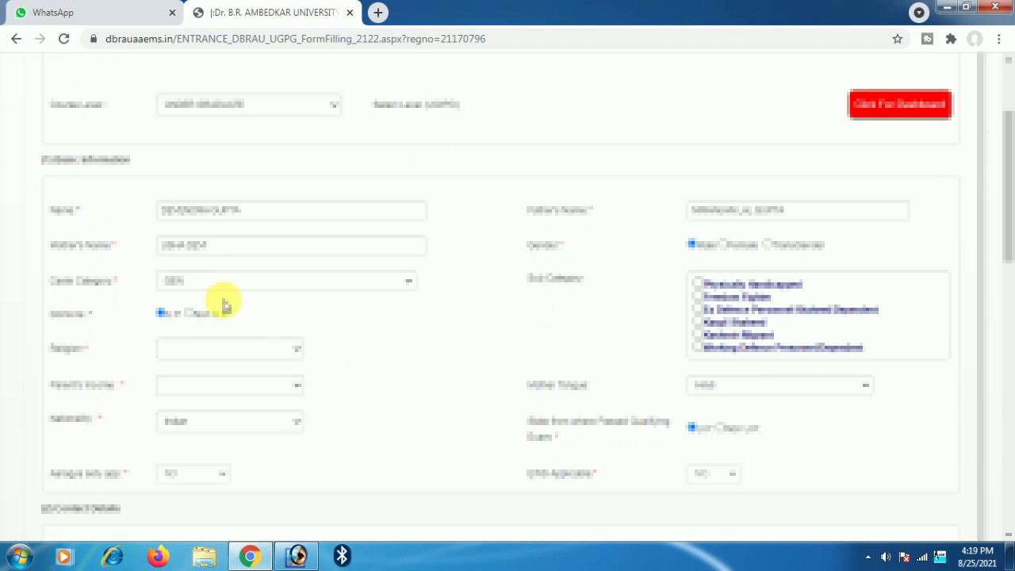
click(227, 349)
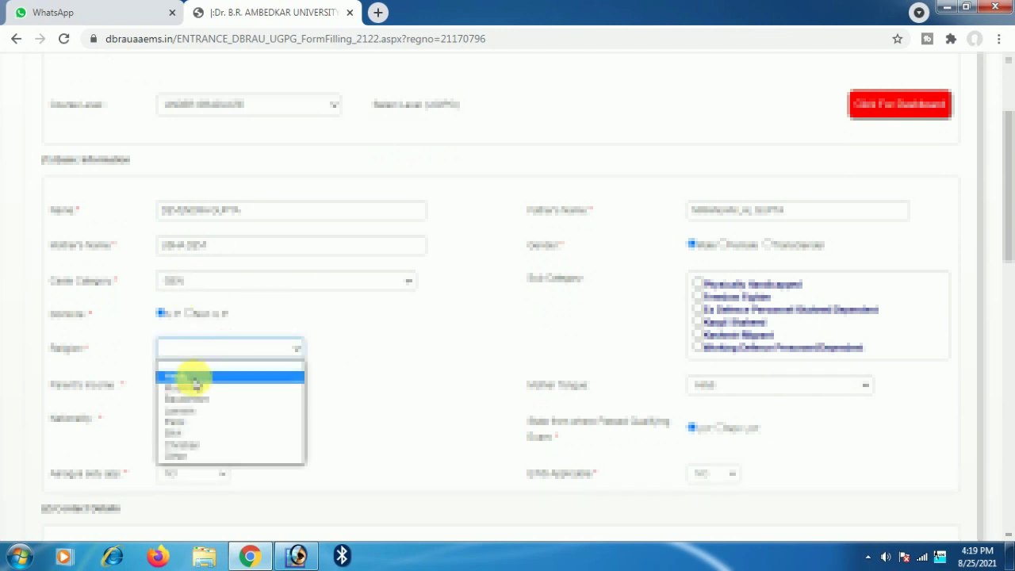
click(194, 377)
click(196, 384)
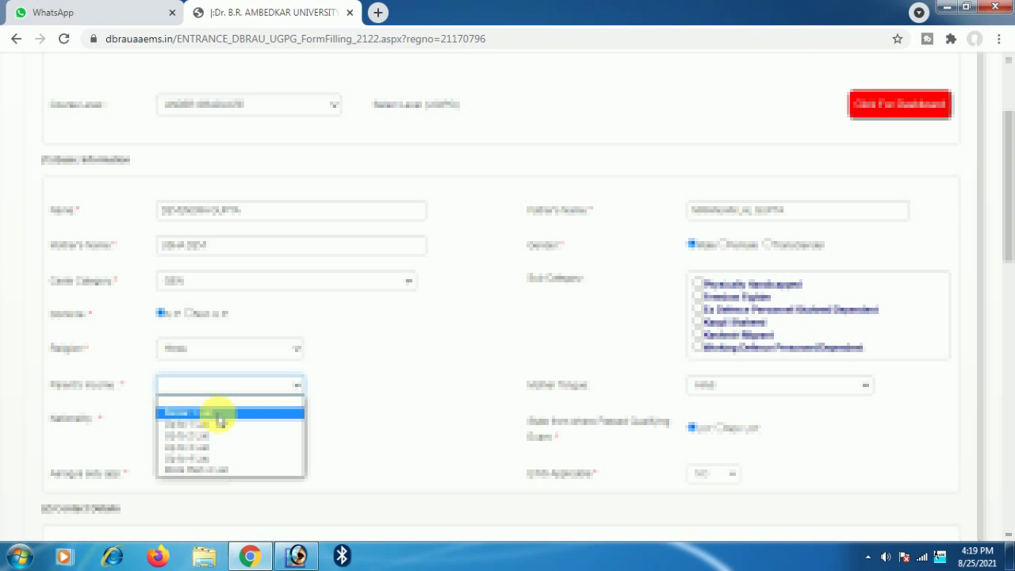
click(220, 414)
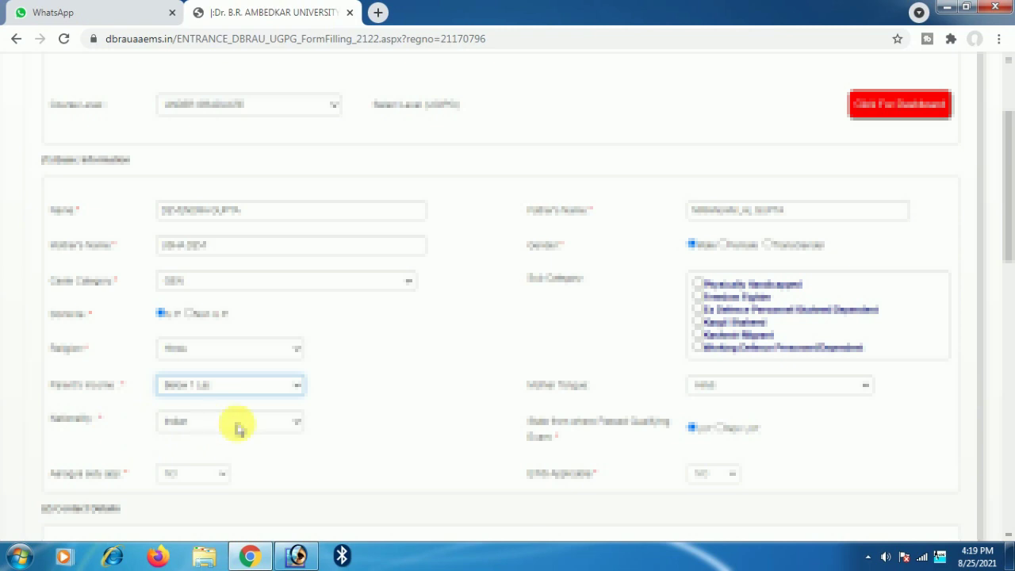
scroll(333, 420, down, 1)
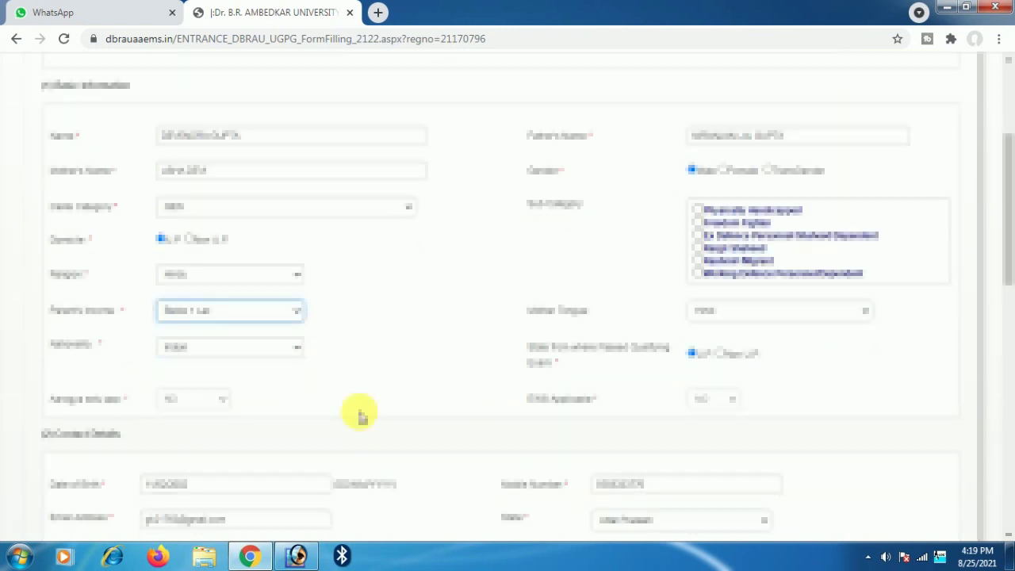
scroll(468, 423, down, 1)
scroll(480, 423, down, 1)
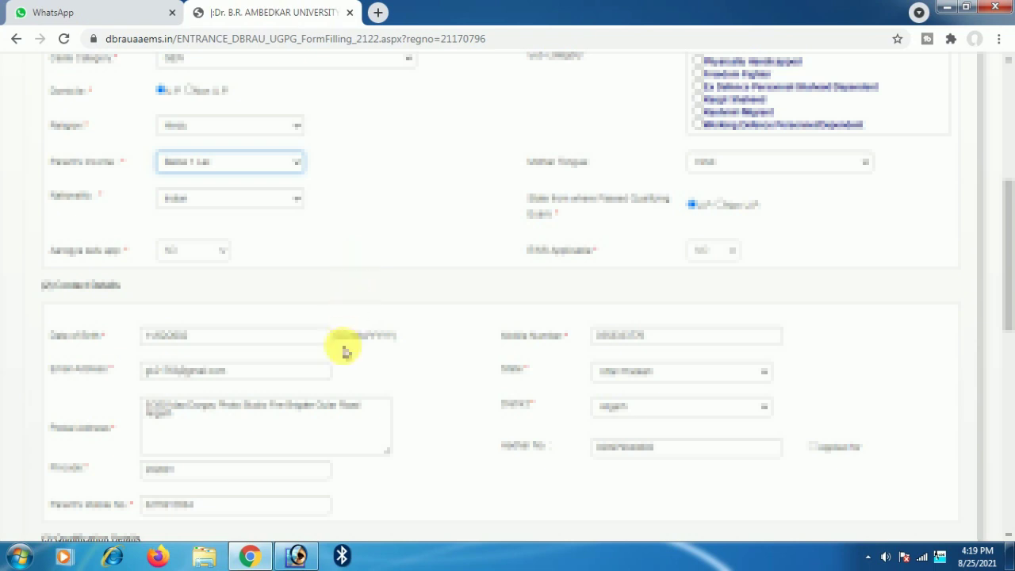
scroll(346, 347, down, 1)
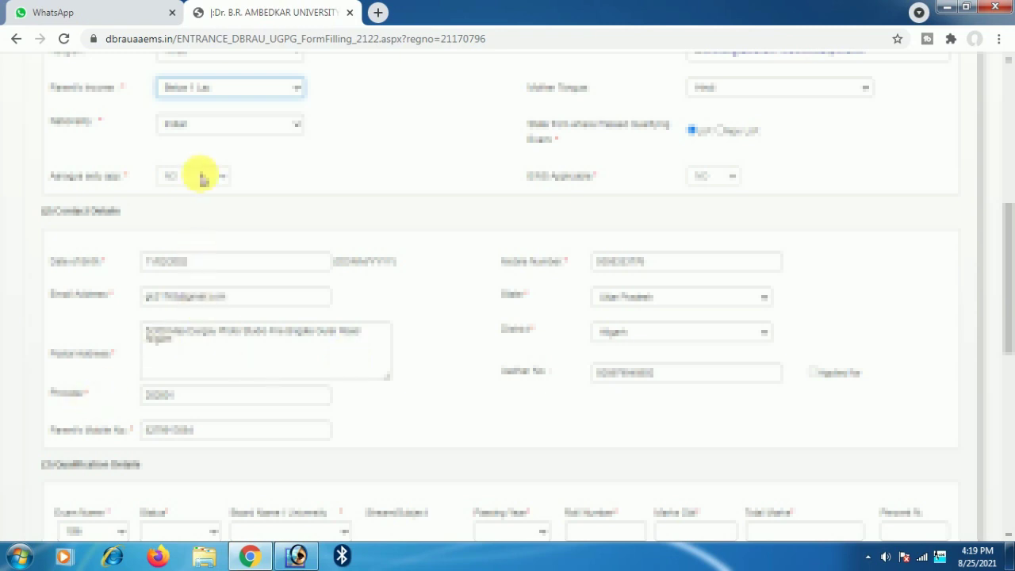
- Change Parent's Income to Up to 1 Lac and mark both qualification exams as Pass
click(208, 86)
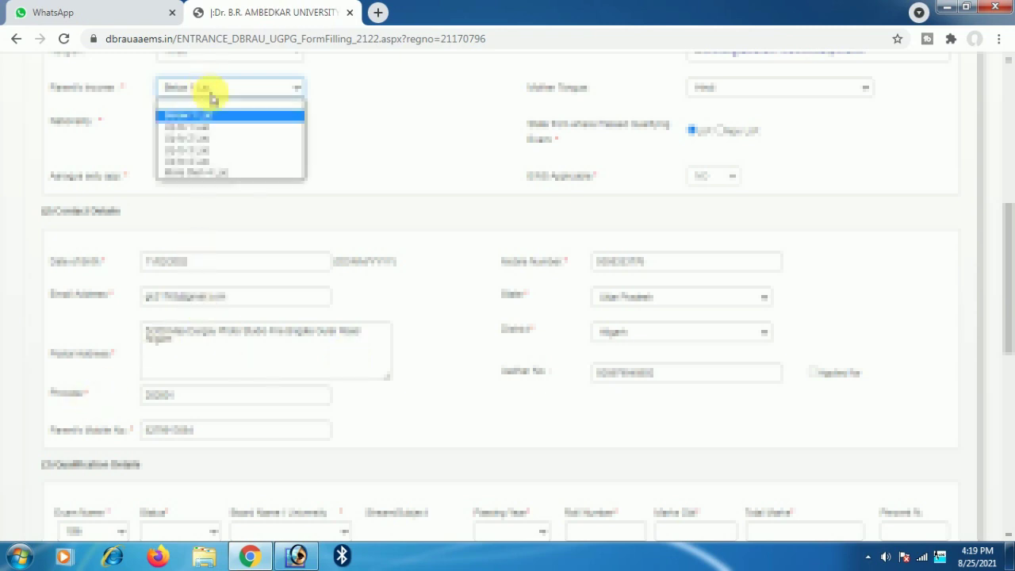
click(219, 128)
scroll(365, 227, down, 1)
scroll(438, 233, down, 1)
scroll(185, 321, down, 1)
click(179, 309)
click(177, 338)
click(189, 345)
click(189, 371)
- Give the first qualification row UP BOARD, its passing year and the roll number
click(276, 316)
click(270, 315)
click(277, 312)
click(284, 336)
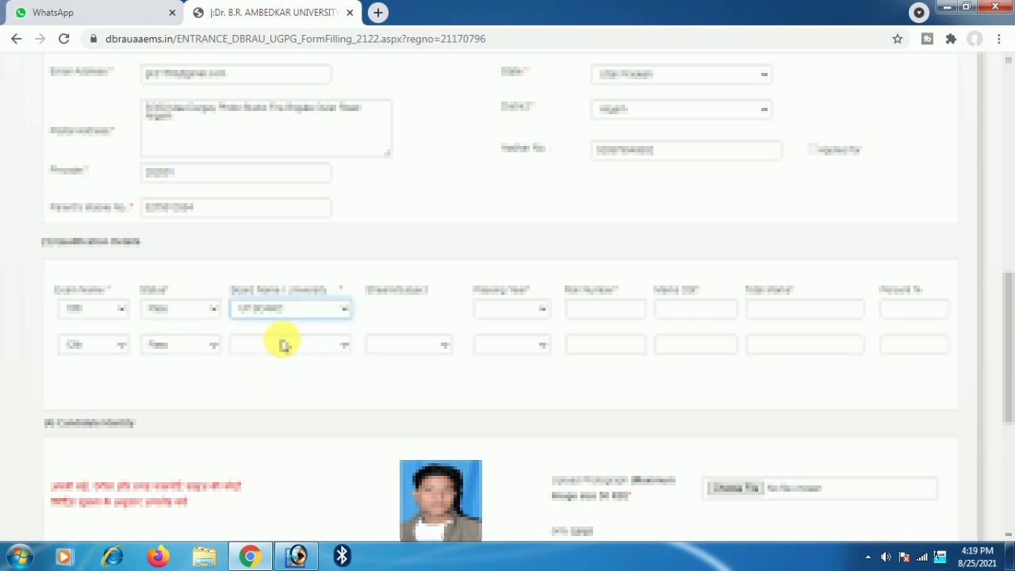
click(516, 310)
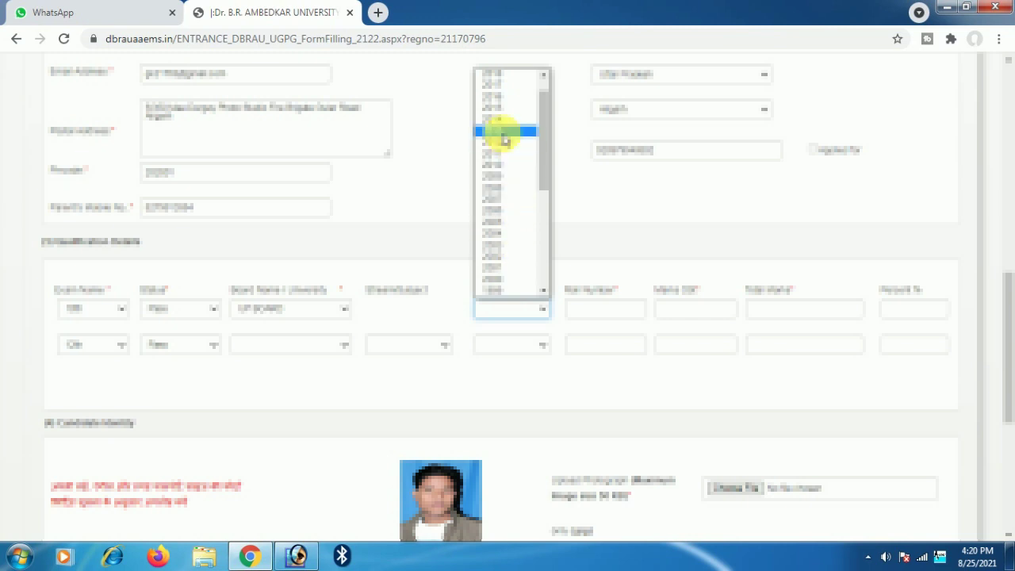
click(507, 82)
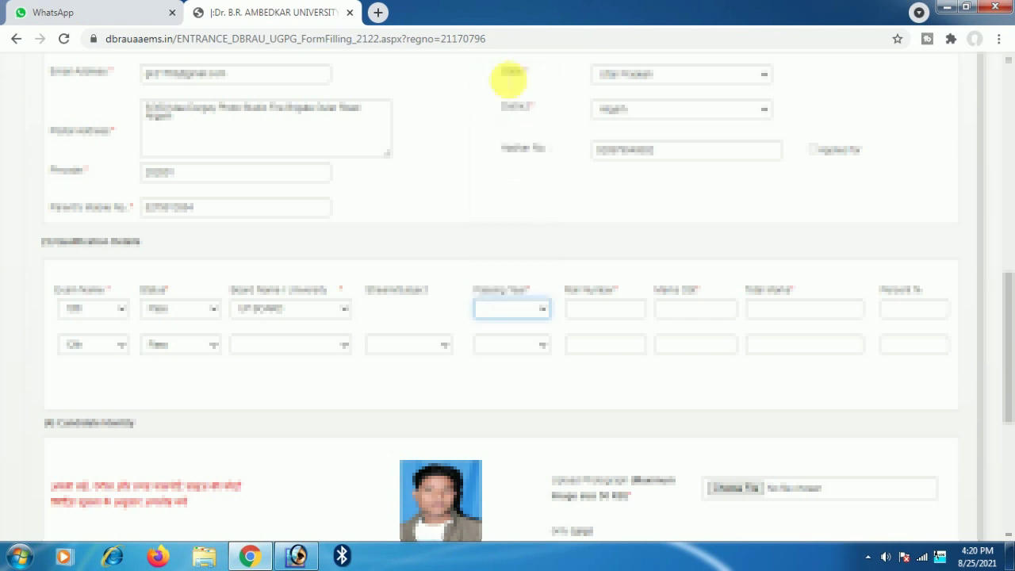
click(614, 318)
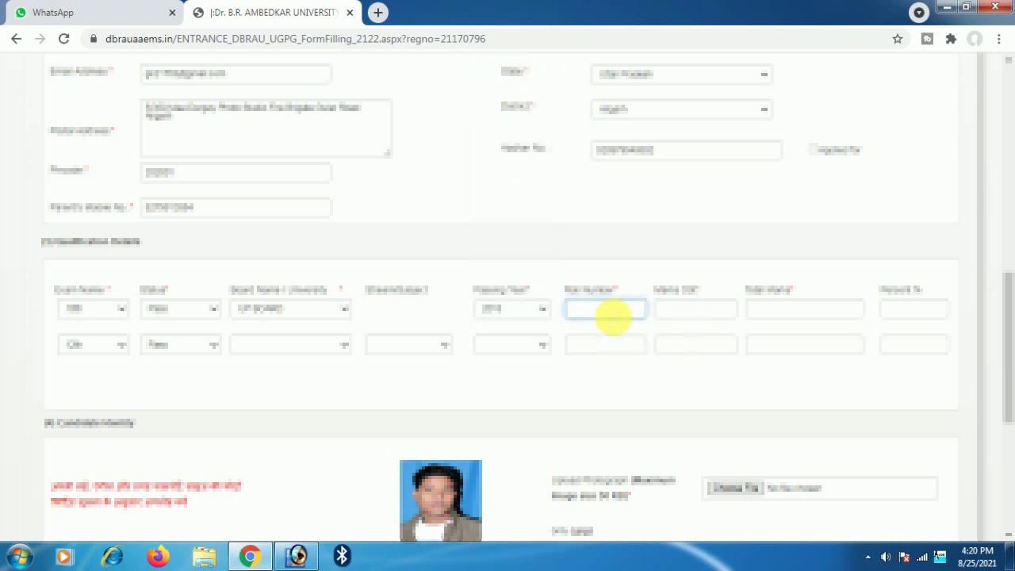
text(22045)
click(698, 310)
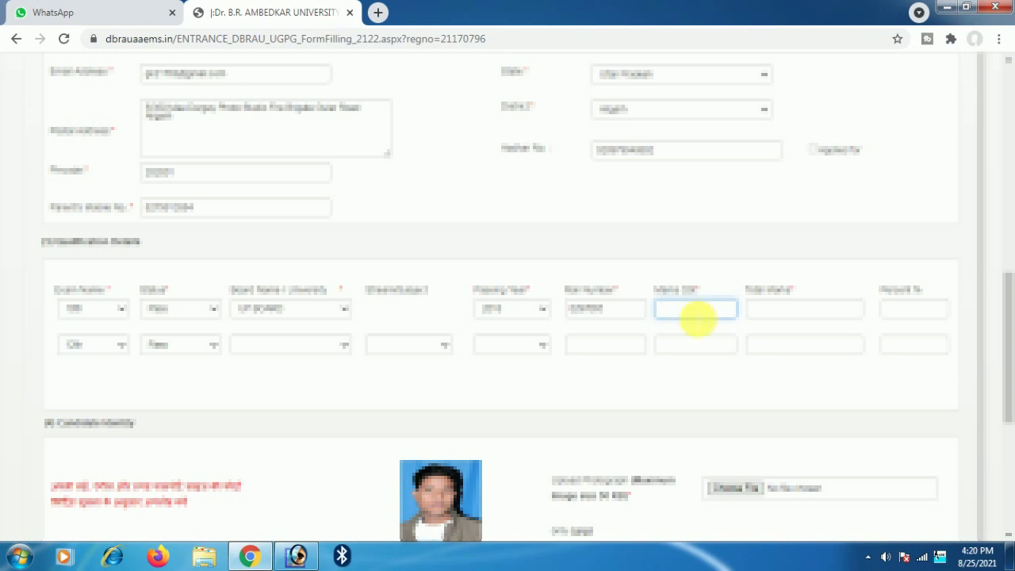
- Enter 183 marks obtained and 1000 total marks in the first qualification row
click(804, 314)
click(691, 311)
text(1)
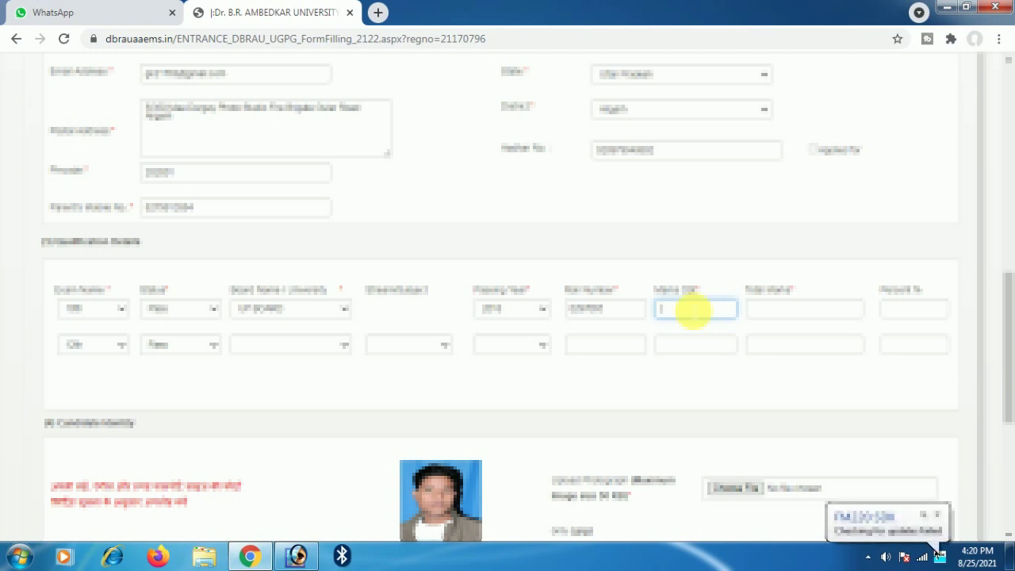
text(83)
click(837, 308)
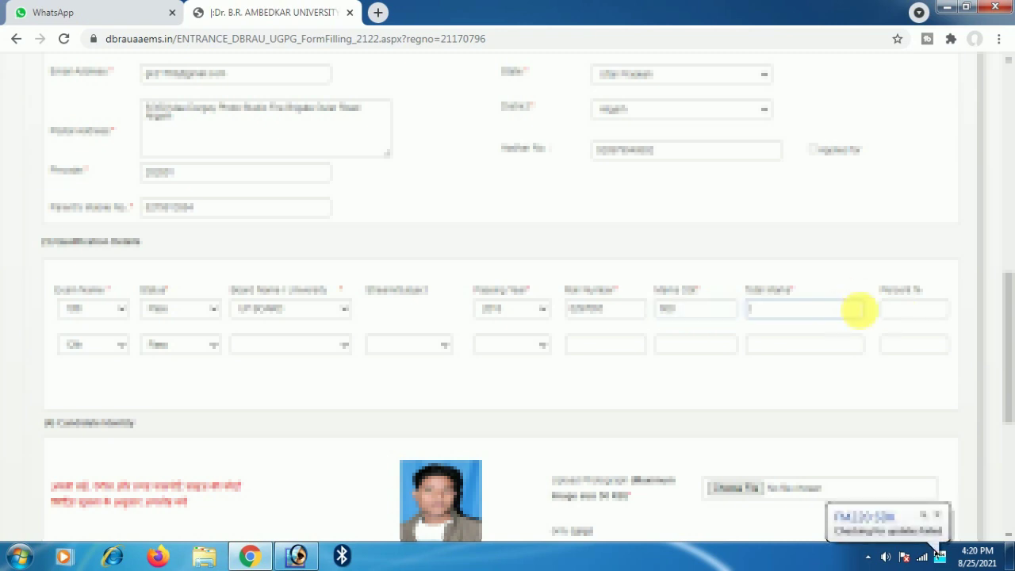
click(909, 311)
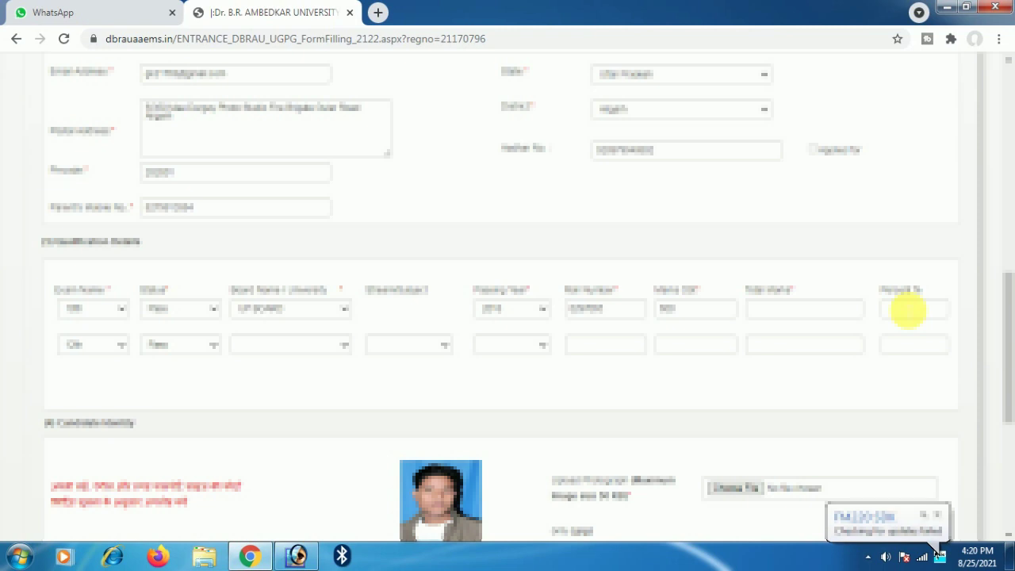
click(908, 311)
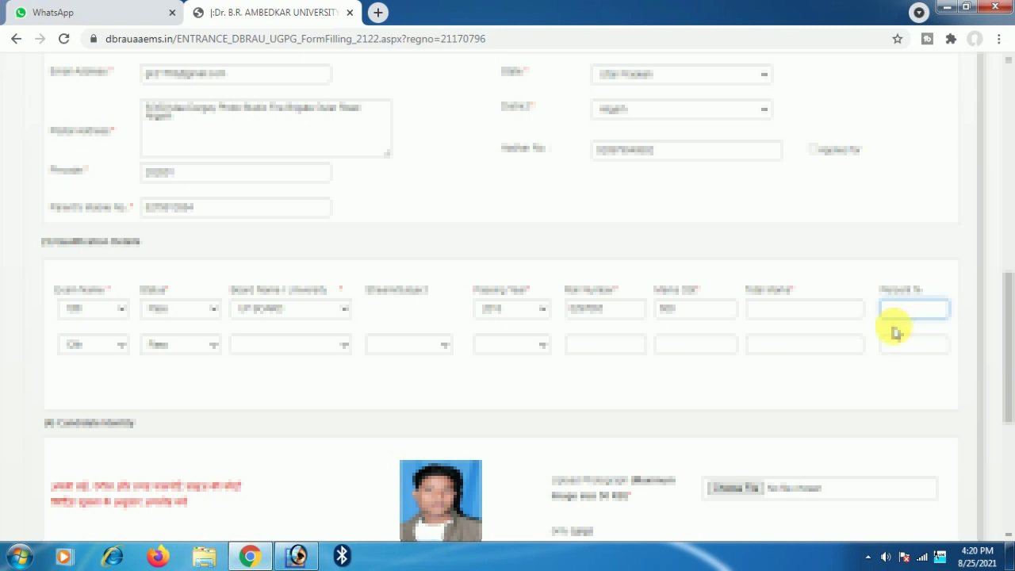
click(778, 316)
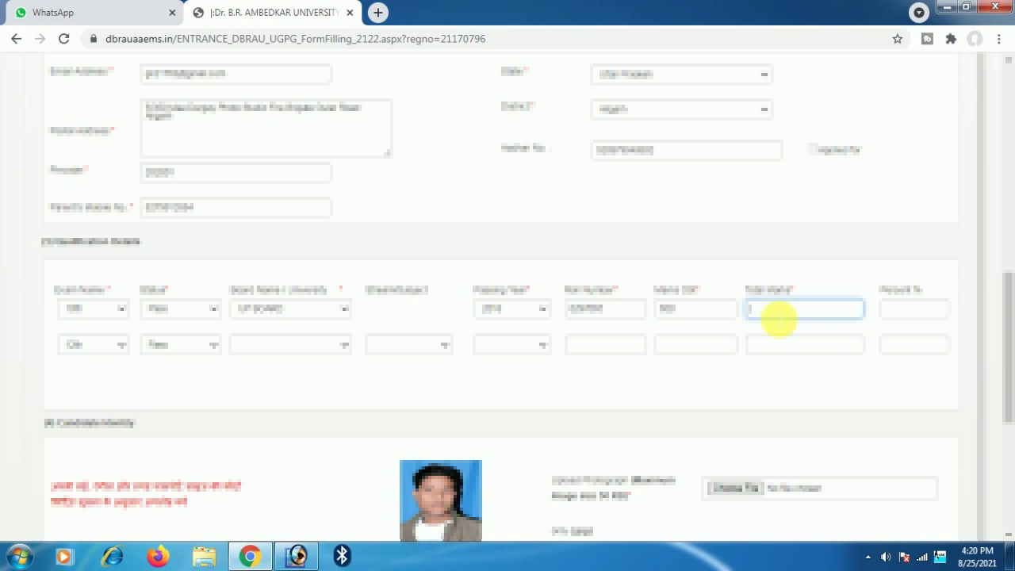
text(1000)
click(916, 312)
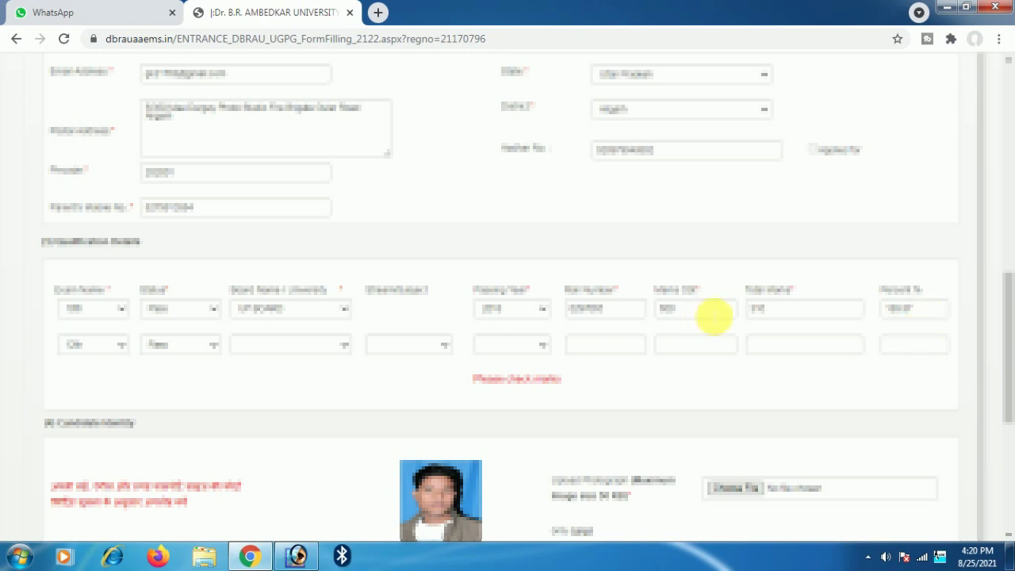
- Correct the first row's marks to 509 obtained out of 600 total
double_click(788, 313)
text(600)
double_click(644, 314)
text(501)
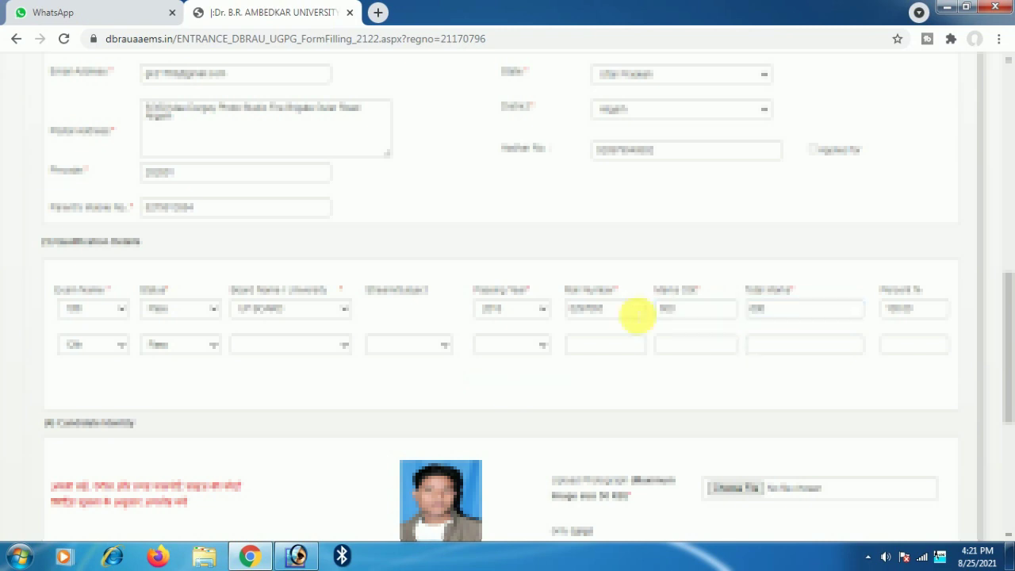
double_click(652, 314)
text(509)
click(706, 388)
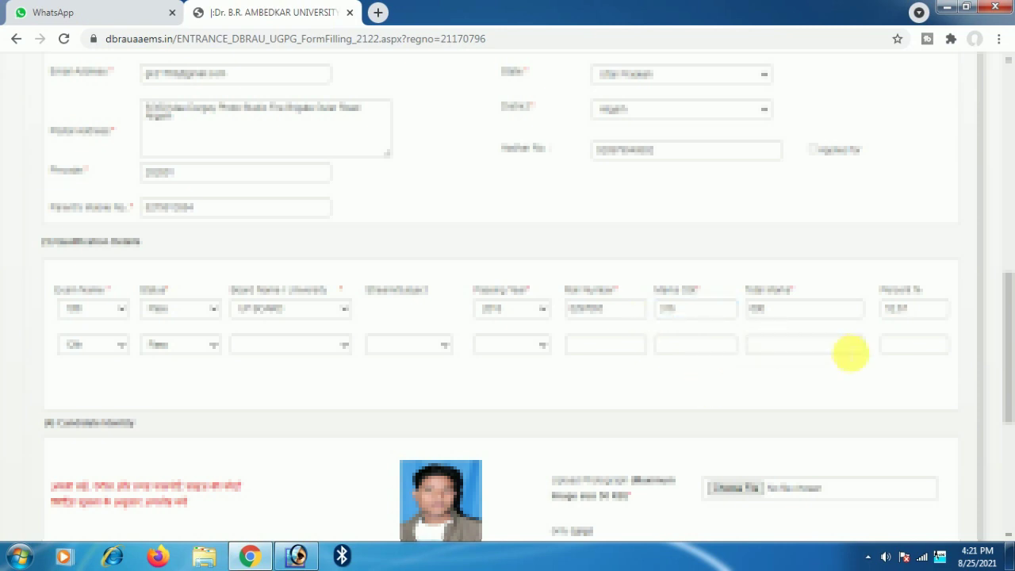
- Set the second row's board to UP BOARD, stream to Science and passing year to 2021
click(302, 347)
click(297, 374)
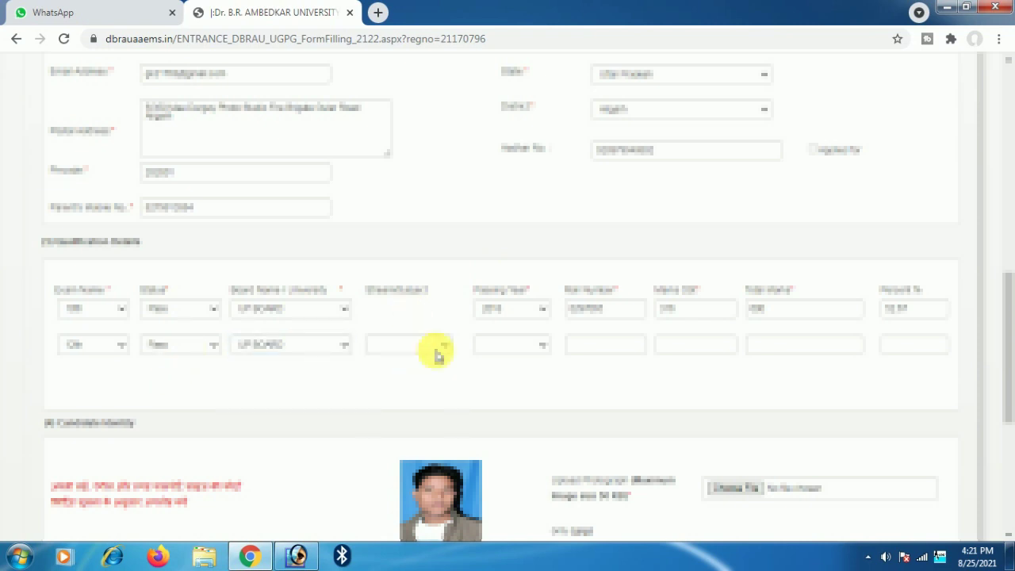
click(440, 349)
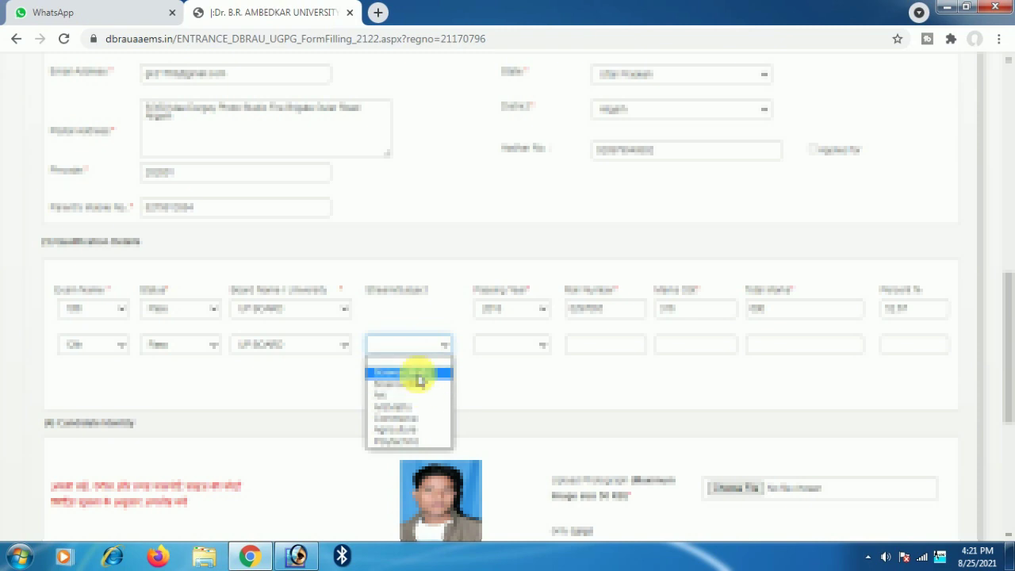
click(418, 372)
click(510, 347)
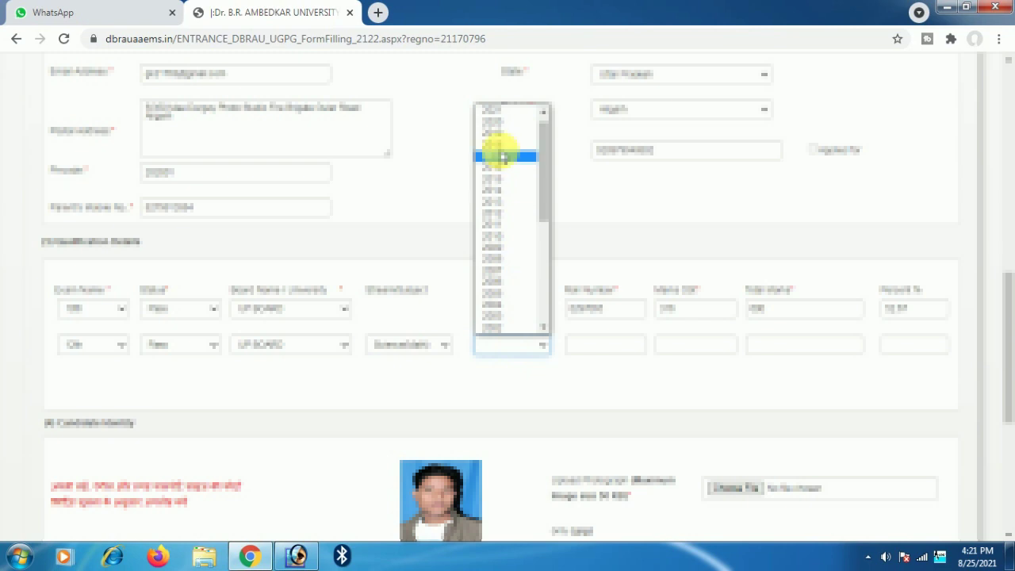
click(510, 123)
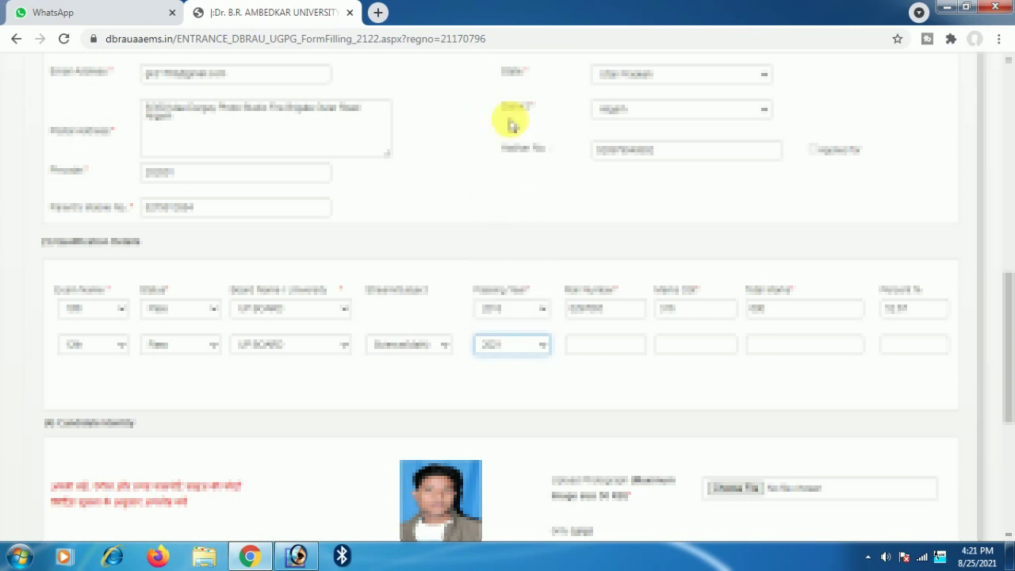
- Enter the second row's roll number and 271 marks obtained out of 500
click(606, 351)
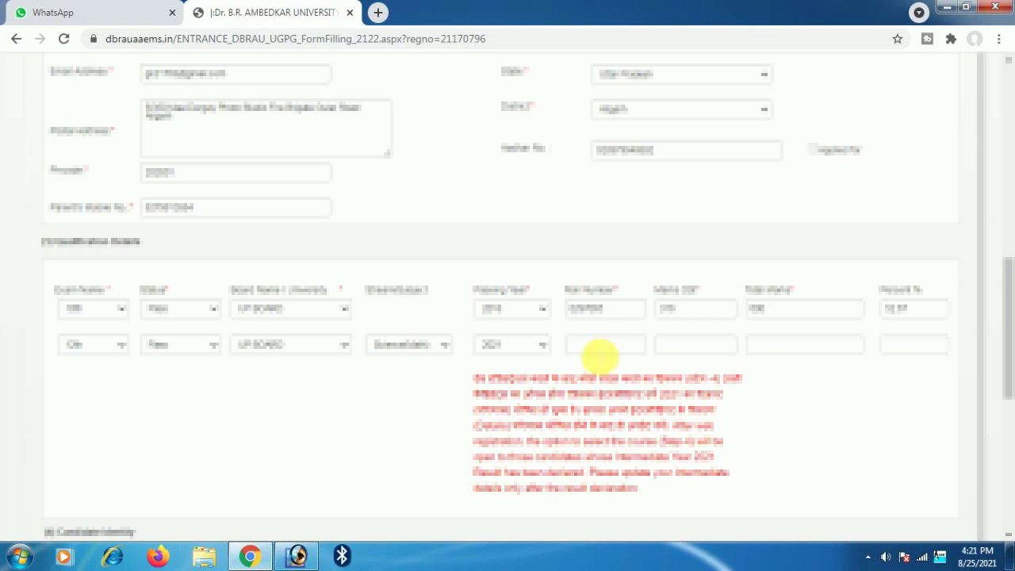
click(597, 352)
text(210358)
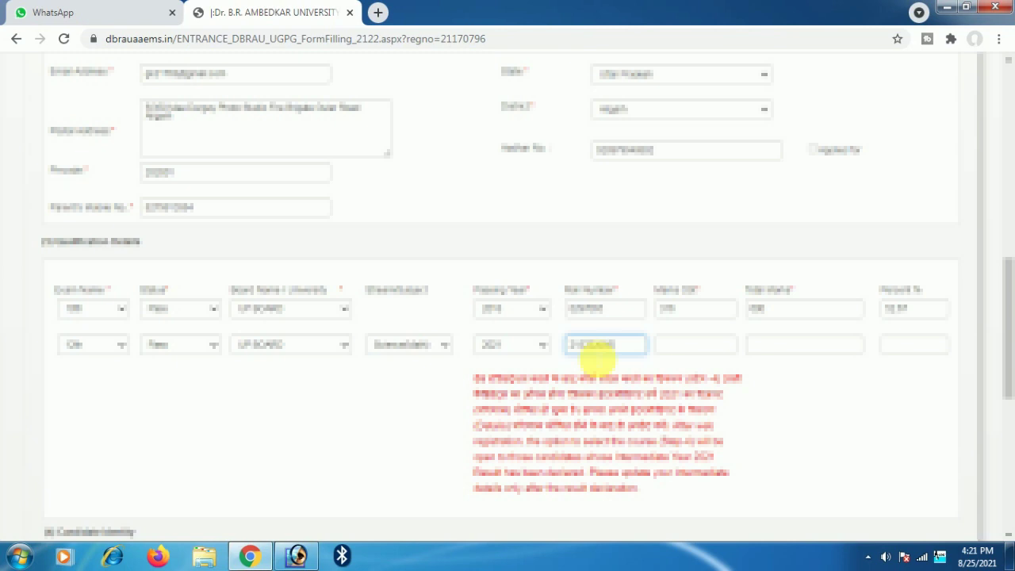
click(712, 348)
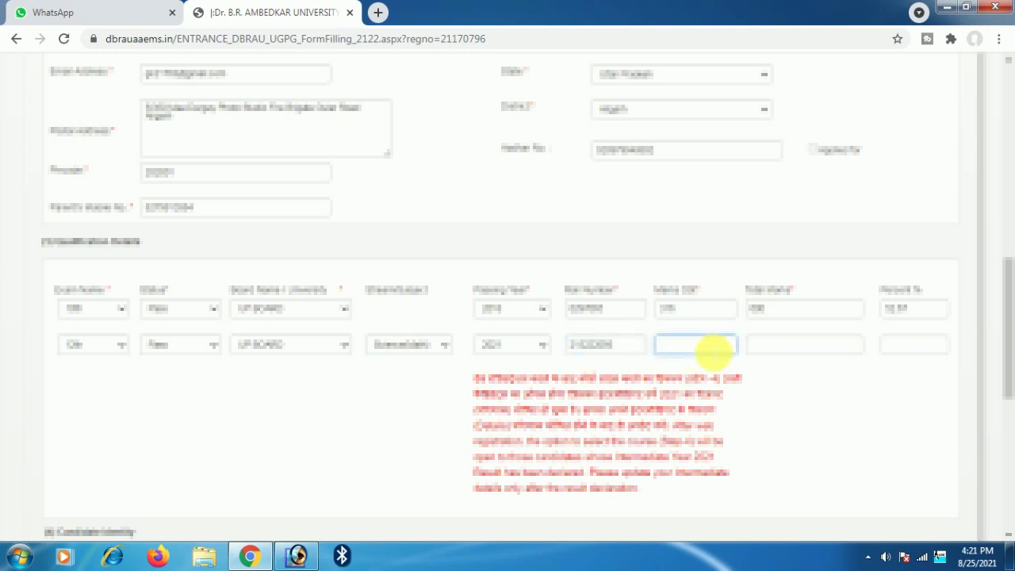
text(271)
click(782, 345)
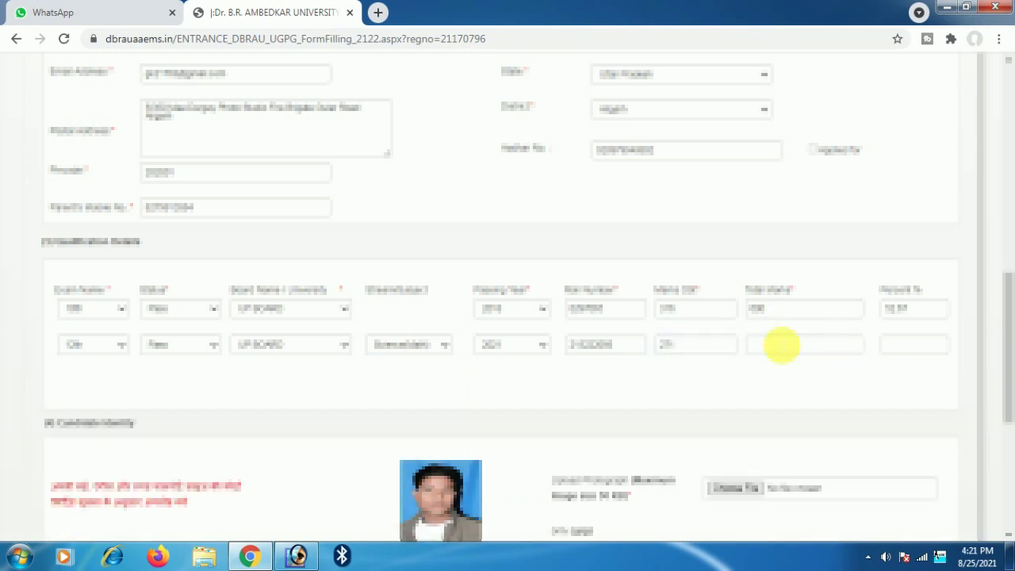
click(782, 344)
text(500)
click(848, 386)
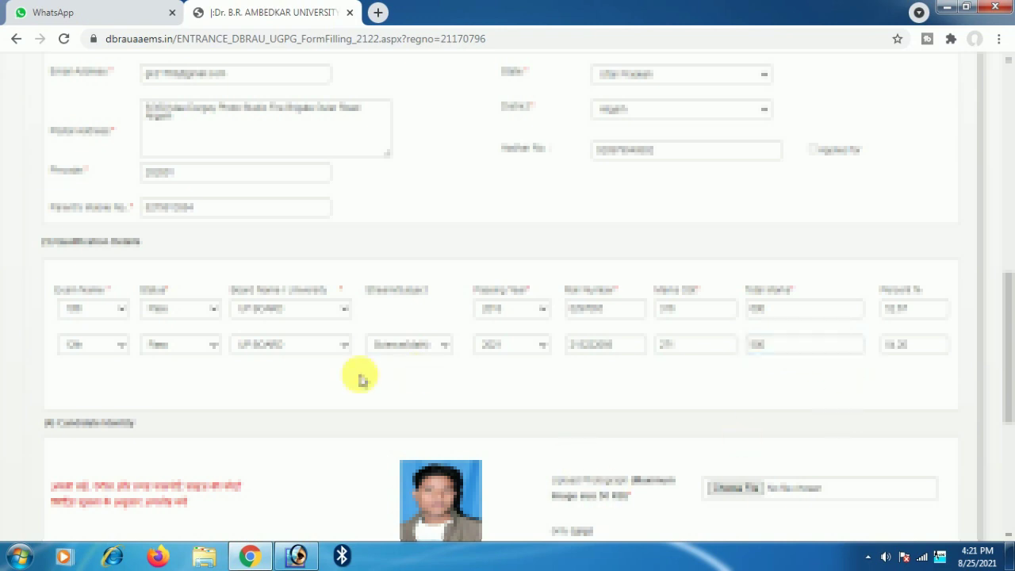
- Review the weightage marks circular, then enter 0 as the Weightage Marks
scroll(363, 373, down, 2)
scroll(686, 308, down, 1)
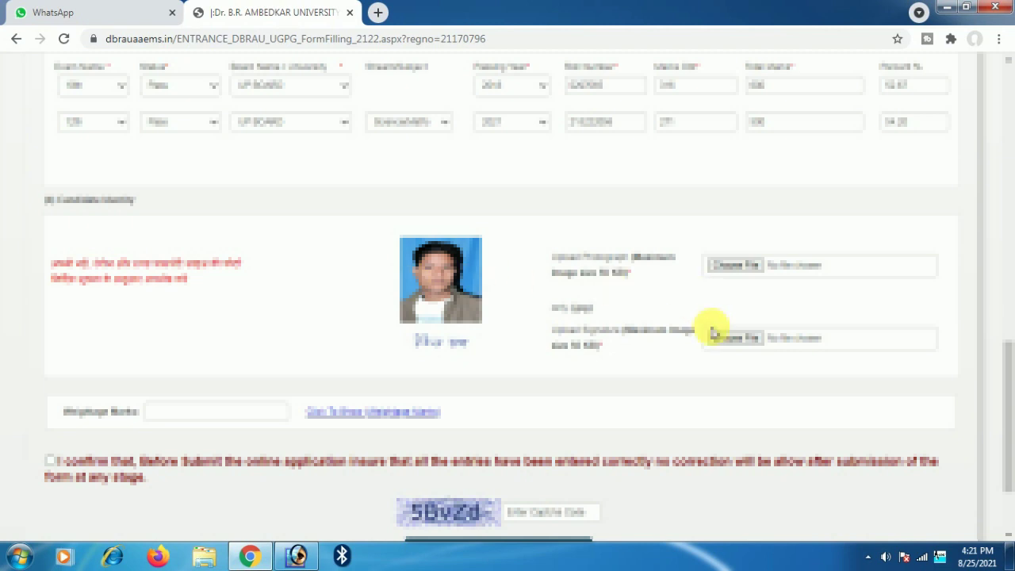
scroll(187, 400, down, 1)
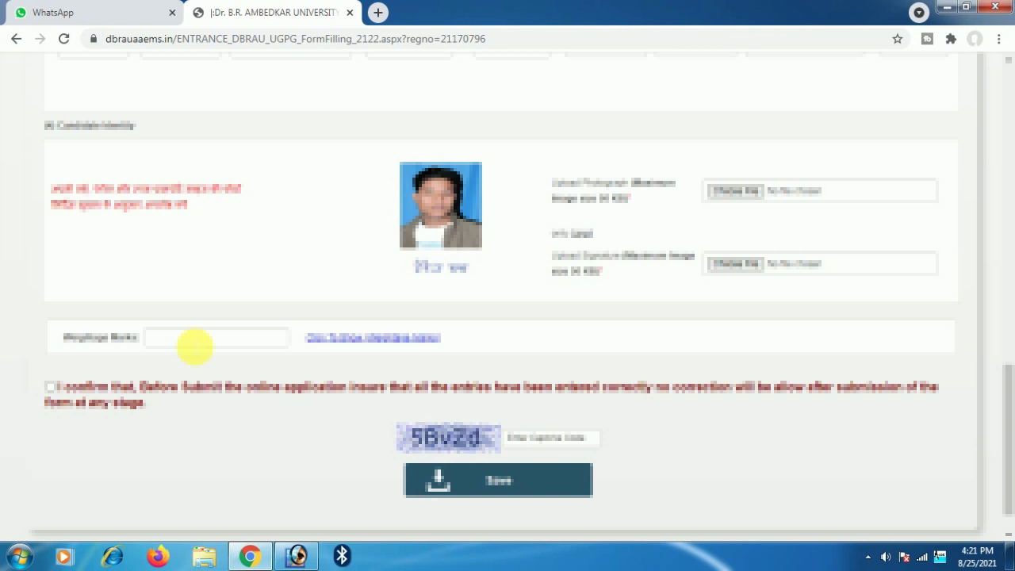
click(194, 346)
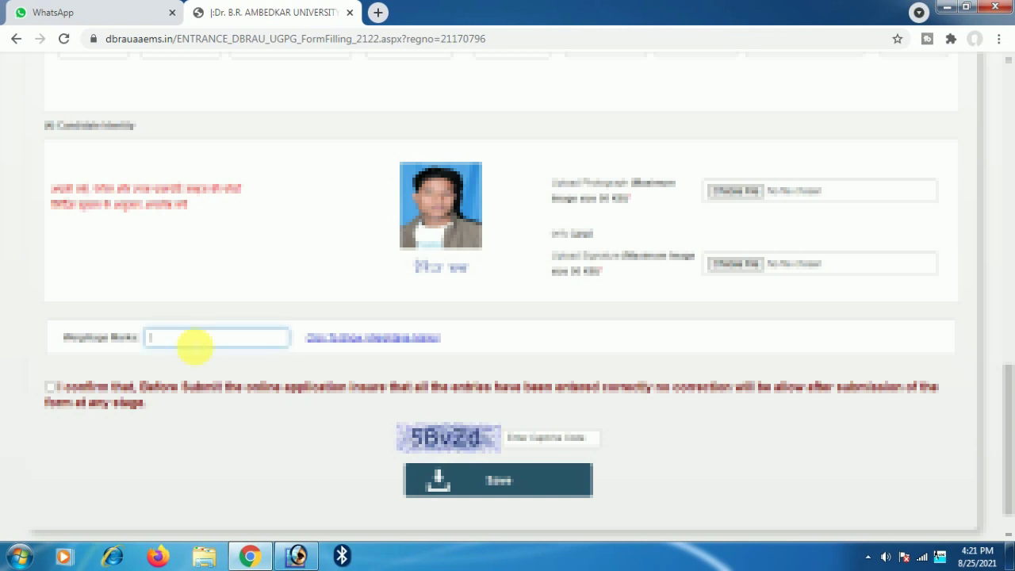
click(370, 338)
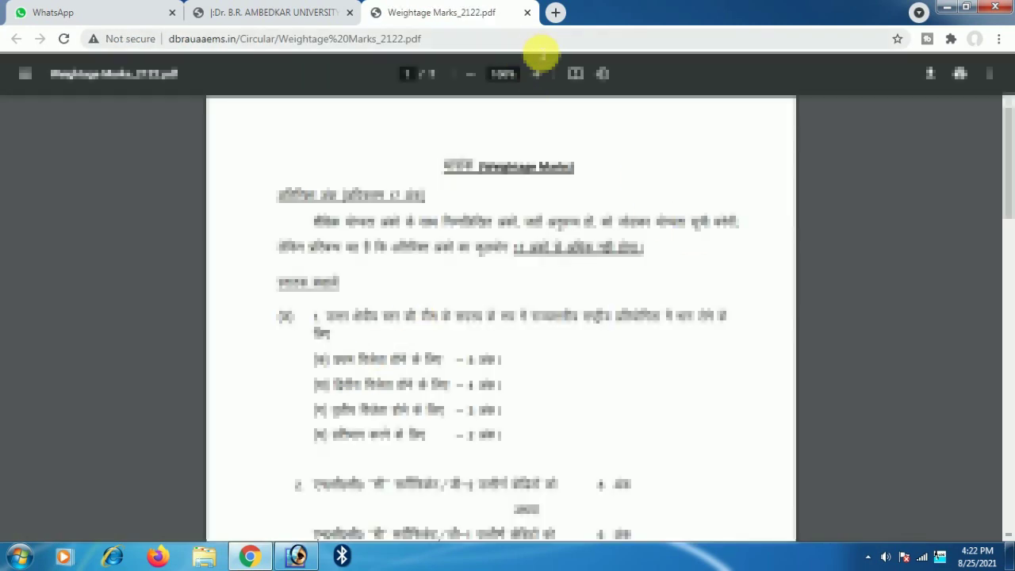
click(528, 13)
click(194, 341)
text(0)
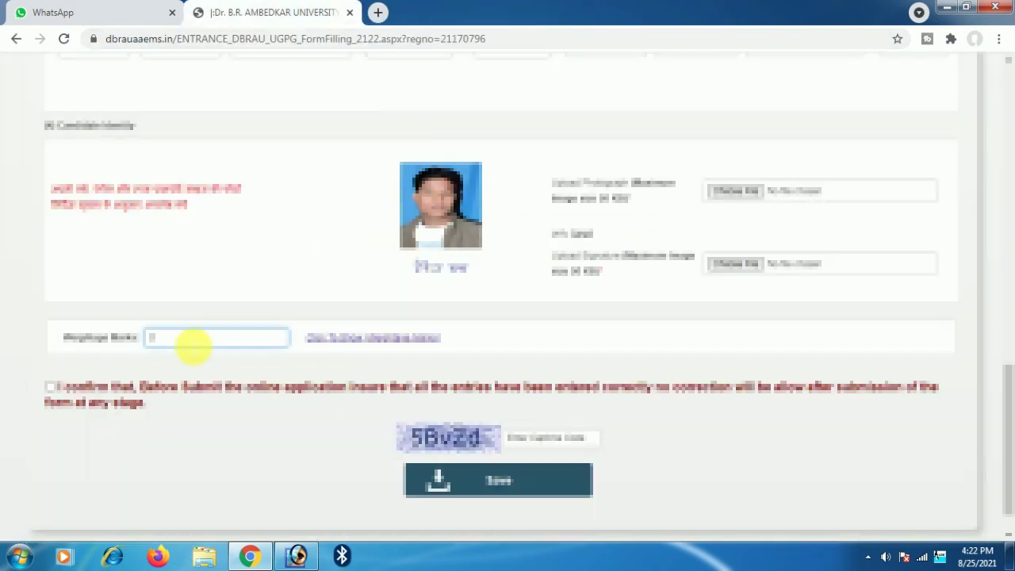
scroll(183, 357, down, 1)
- Tick the correctness declaration, enter the captcha, and save the admission form with OK
click(52, 345)
click(573, 401)
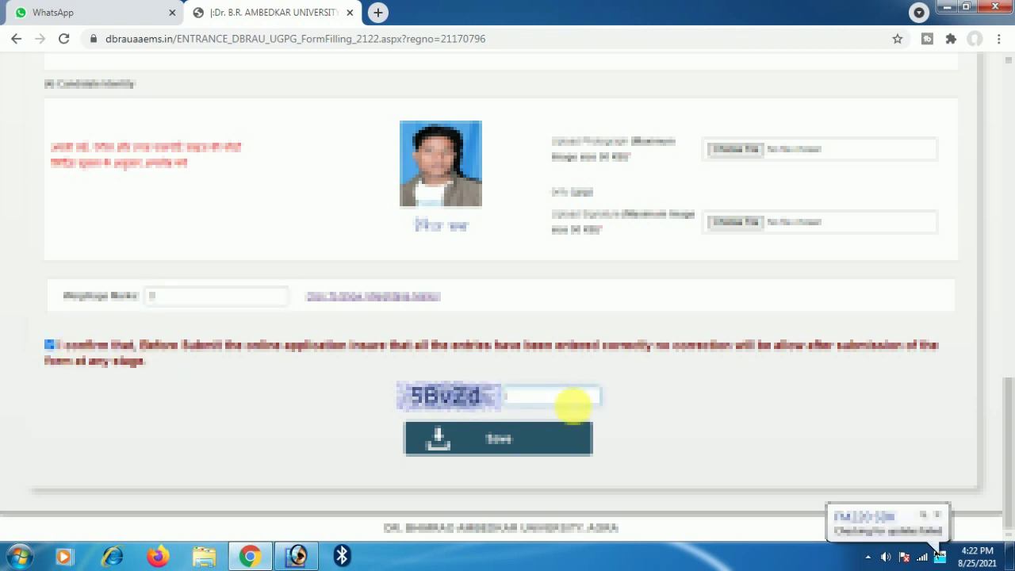
text(5)
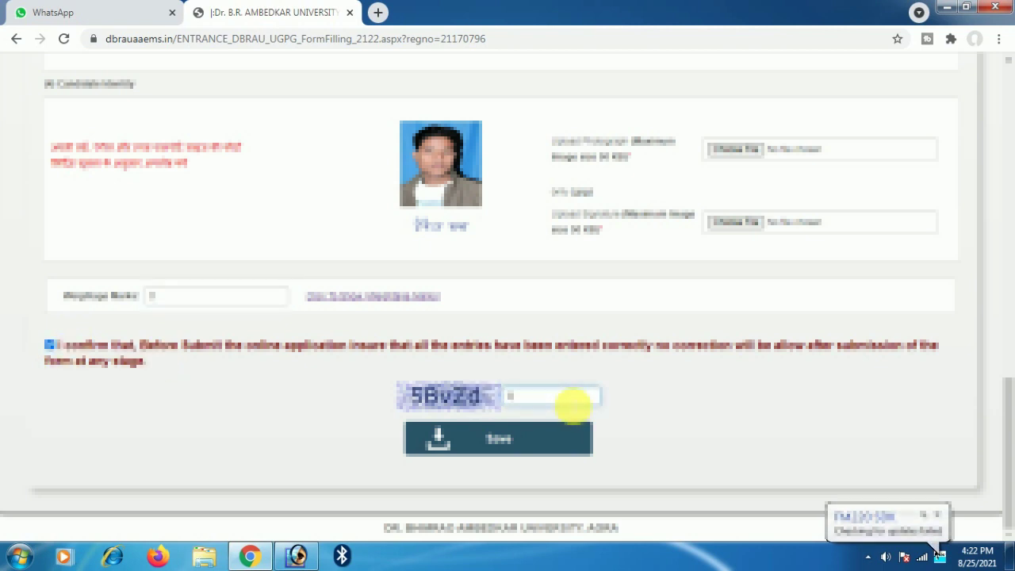
text(BvZd)
click(526, 439)
click(583, 118)
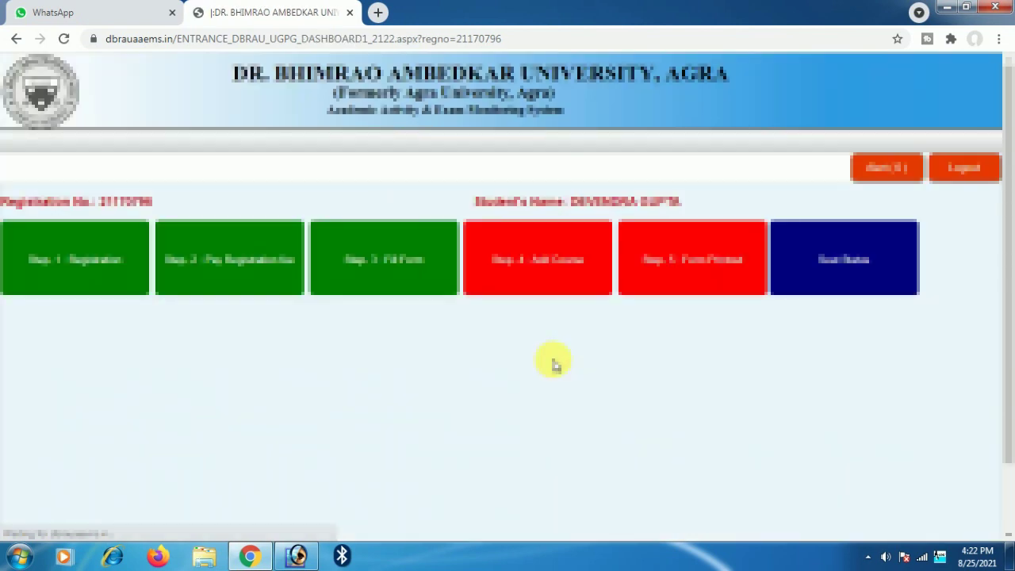
- On Step 4 Add Course, select Affiliated Colleges and expand the Course Selection list of undergraduate courses
scroll(492, 315, down, 1)
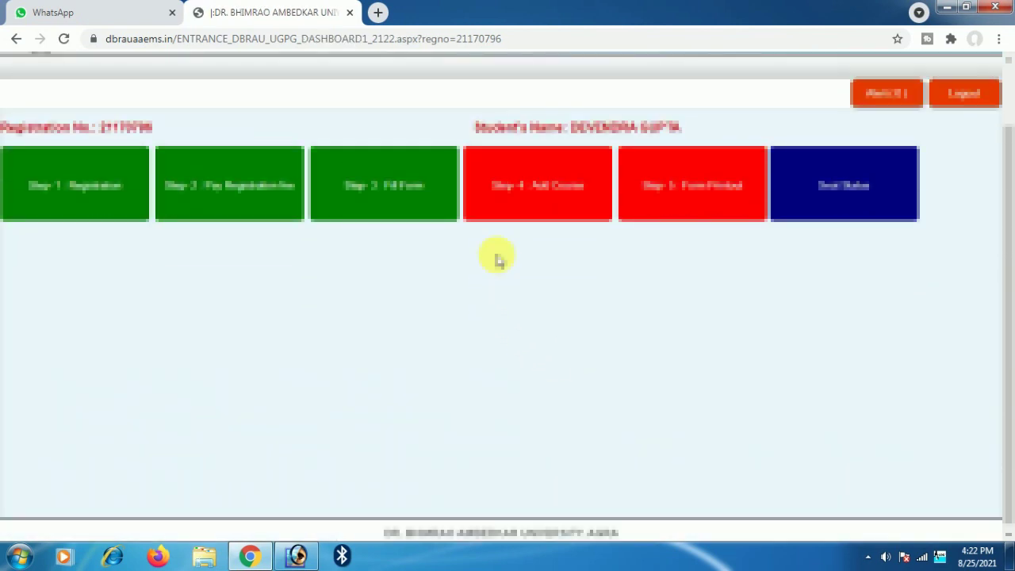
click(544, 194)
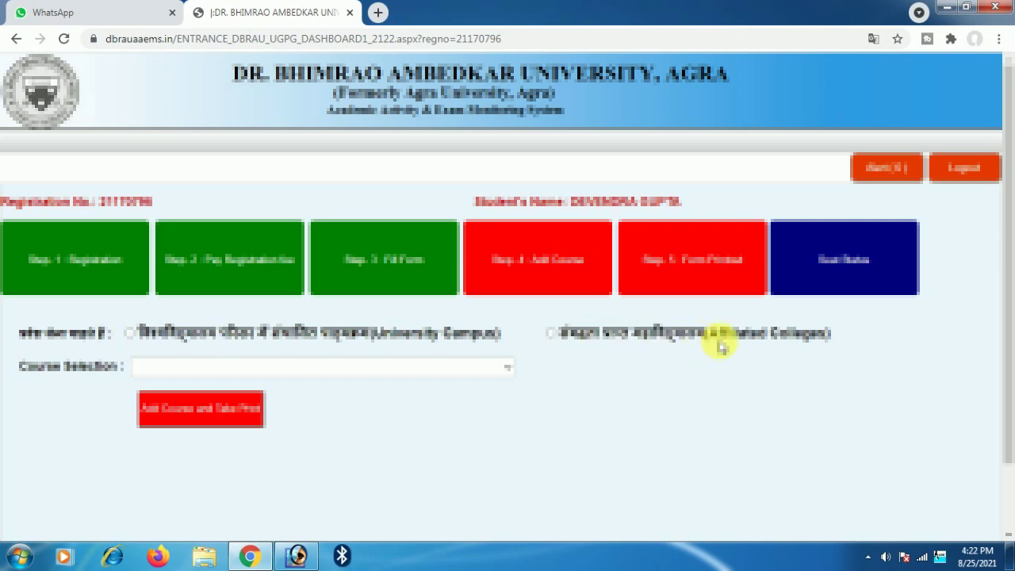
click(554, 334)
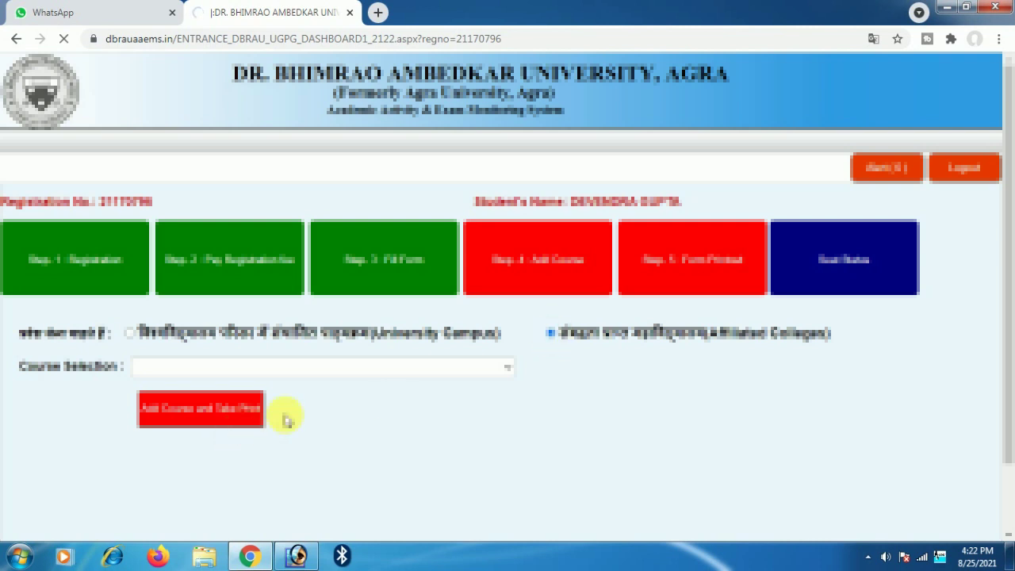
click(194, 368)
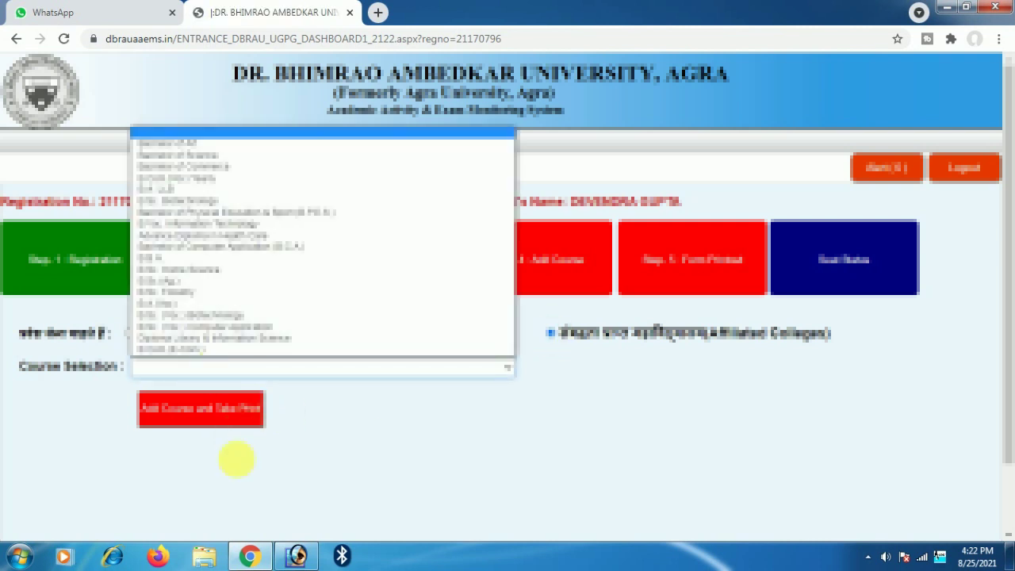